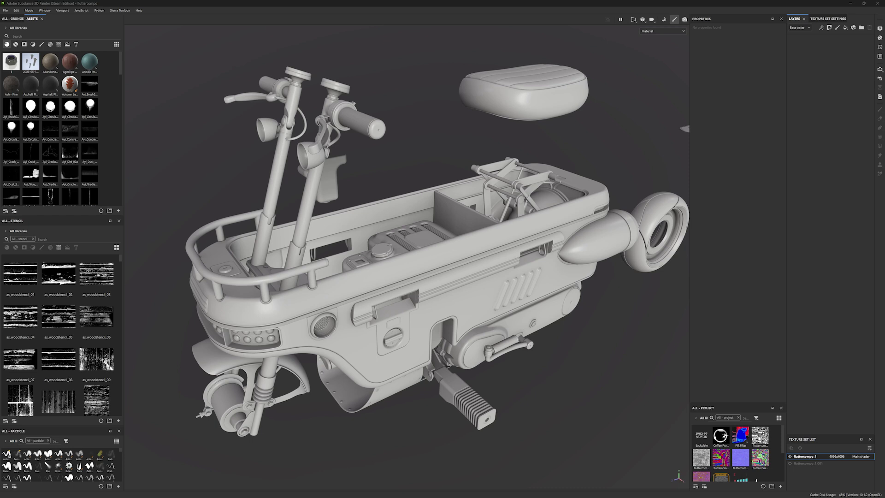
# - Add a fill layer and rename it NULL
pyautogui.click(845, 28)
pyautogui.doubleClick(813, 40)
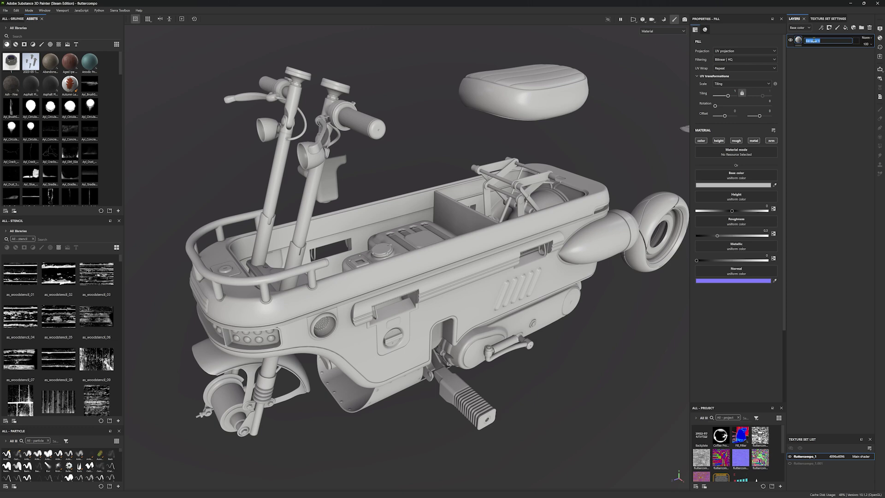
pyautogui.write('NULL')
pyautogui.press('Return')
# - Set the NULL fill layer's base color to a bright magenta
pyautogui.click(732, 185)
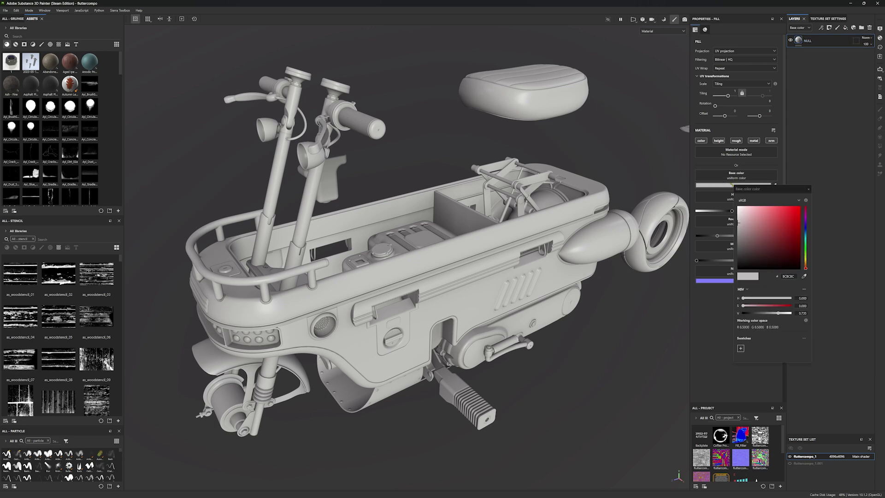
pyautogui.moveTo(805, 268); pyautogui.dragTo(805, 217)
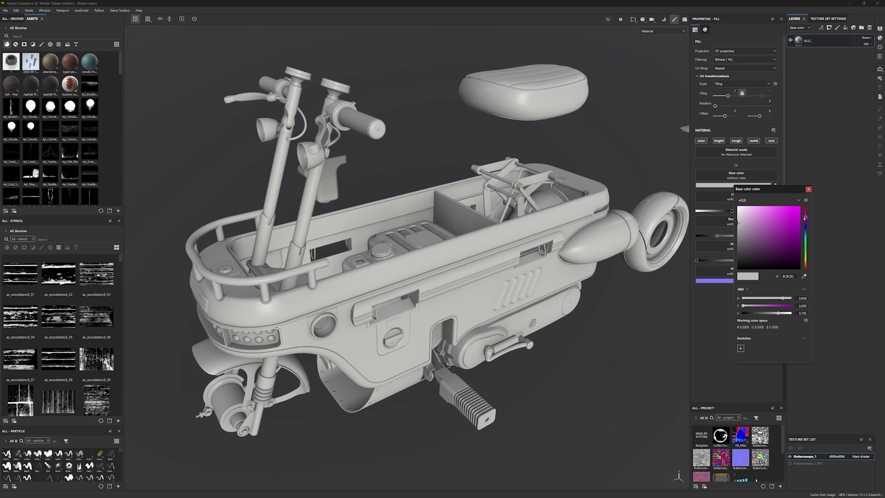
pyautogui.click(793, 210)
pyautogui.click(808, 189)
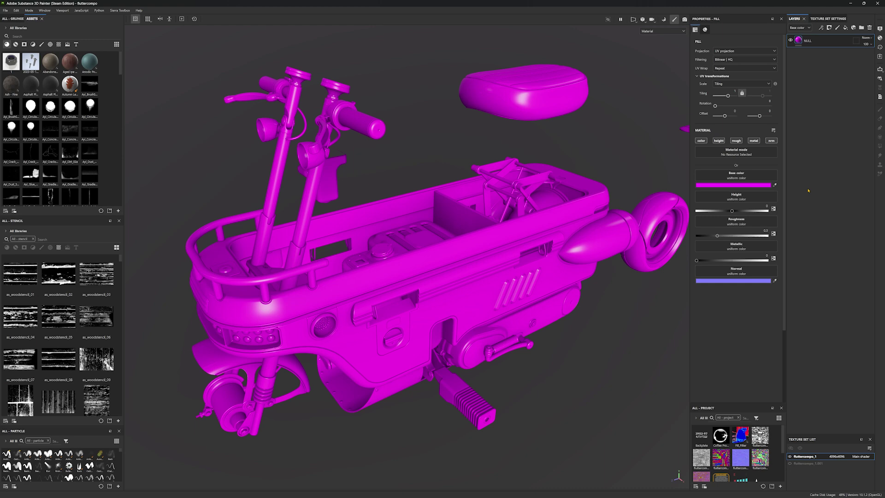
# - Place the magenta fill layer in a new folder named NULL and color-code the folder orange
pyautogui.click(861, 28)
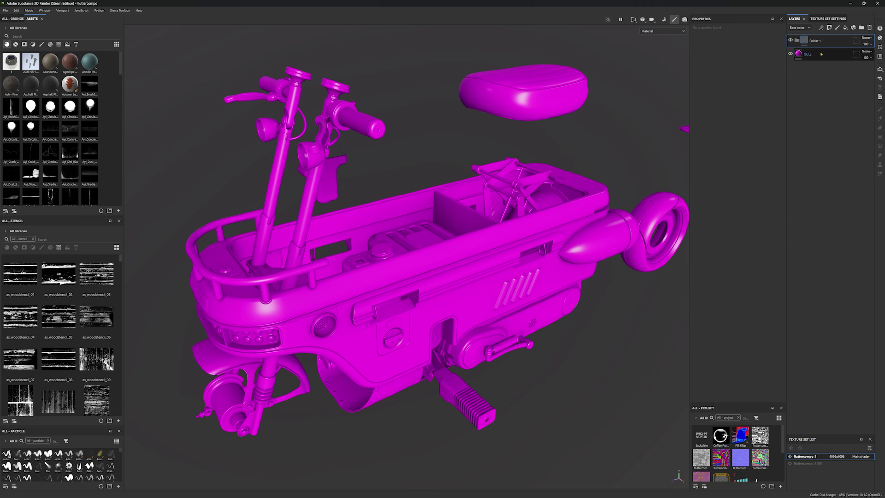
pyautogui.doubleClick(818, 41)
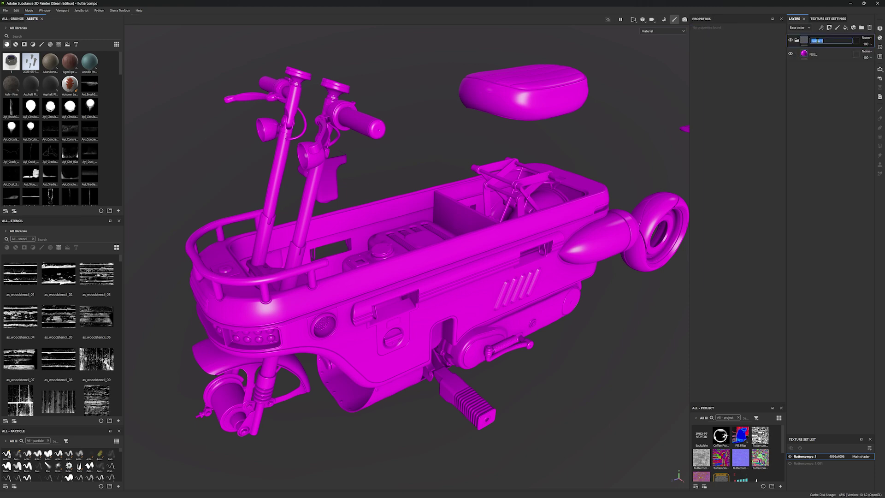
pyautogui.write('NULL')
pyautogui.press('Return')
pyautogui.rightClick(818, 42)
pyautogui.click(833, 199)
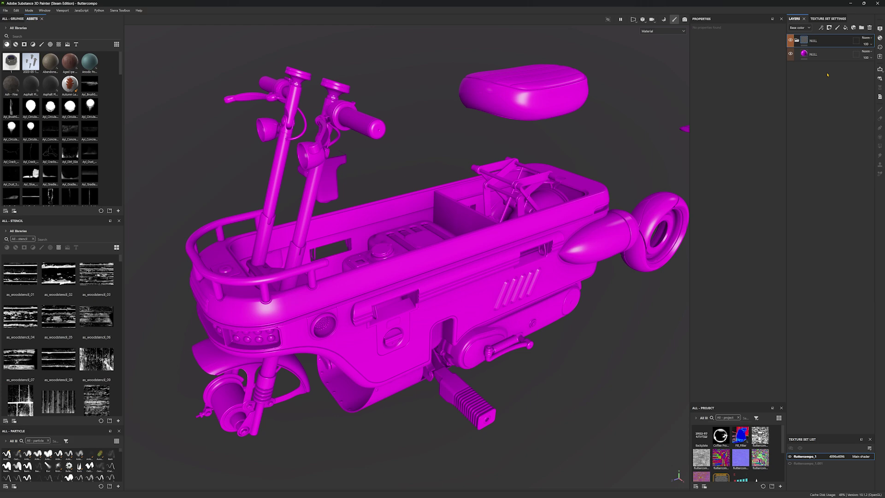
# - Append a black circle emoji to the end of the NULL folder's name
pyautogui.doubleClick(816, 41)
pyautogui.press('super+period')
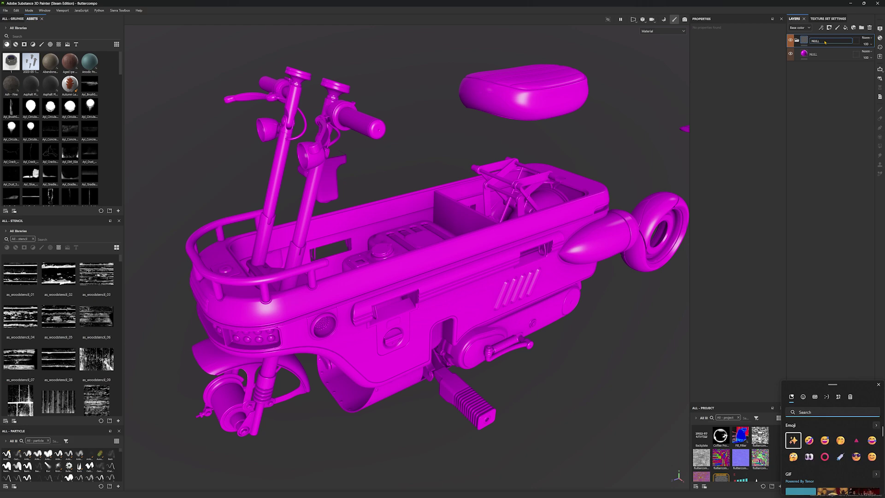
pyautogui.write('circ')
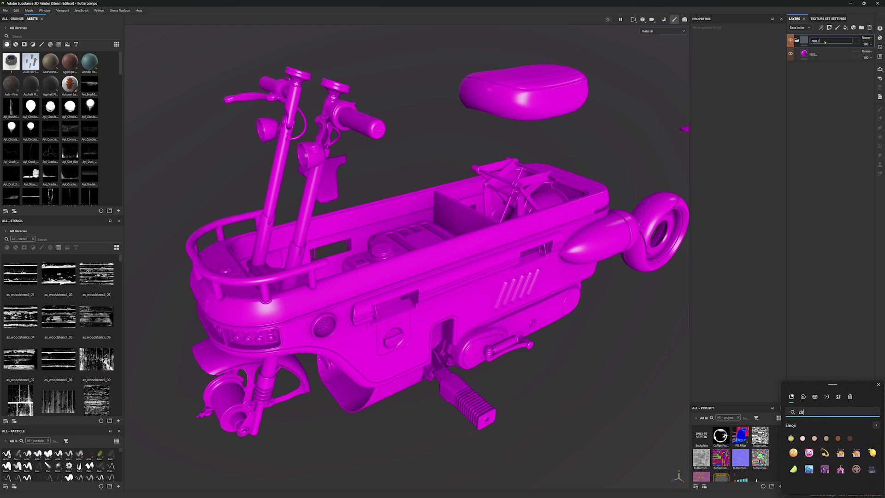
pyautogui.press('BackSpace')
pyautogui.press('BackSpace')
pyautogui.press('BackSpace')
pyautogui.press('BackSpace')
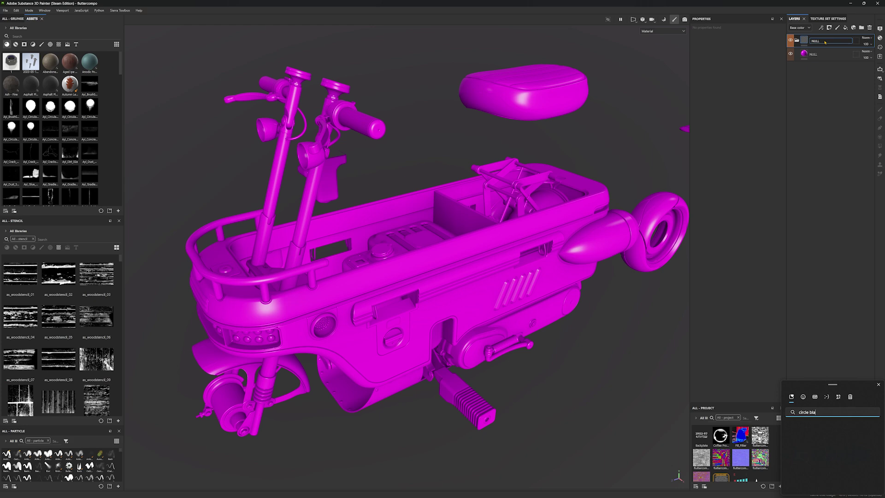
pyautogui.write('black')
pyautogui.press('Return')
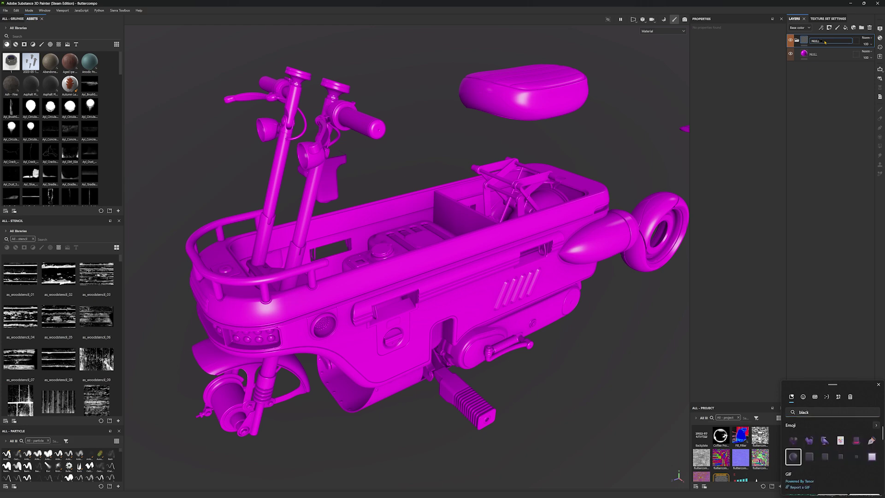
pyautogui.press('Return')
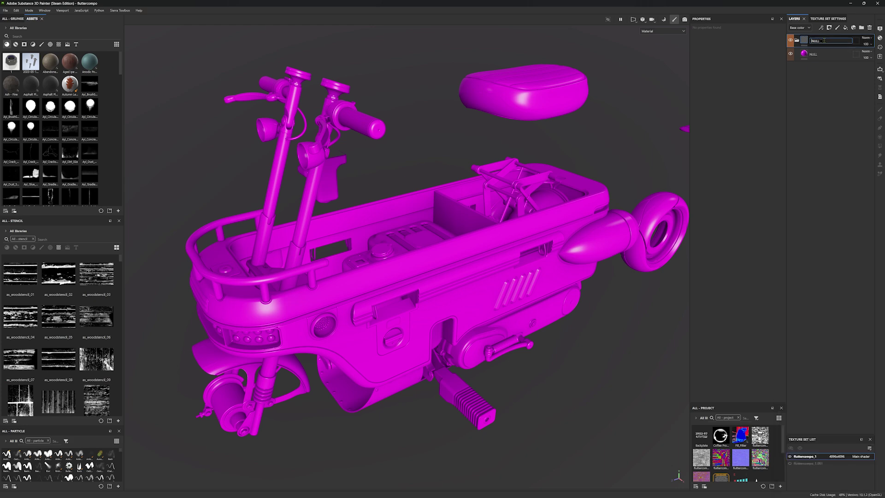
# - Insert the same black circle emoji at the start of the NULL folder's name and collapse the folder
pyautogui.press('Home')
pyautogui.press('super+period')
pyautogui.press('Return')
pyautogui.press('Return')
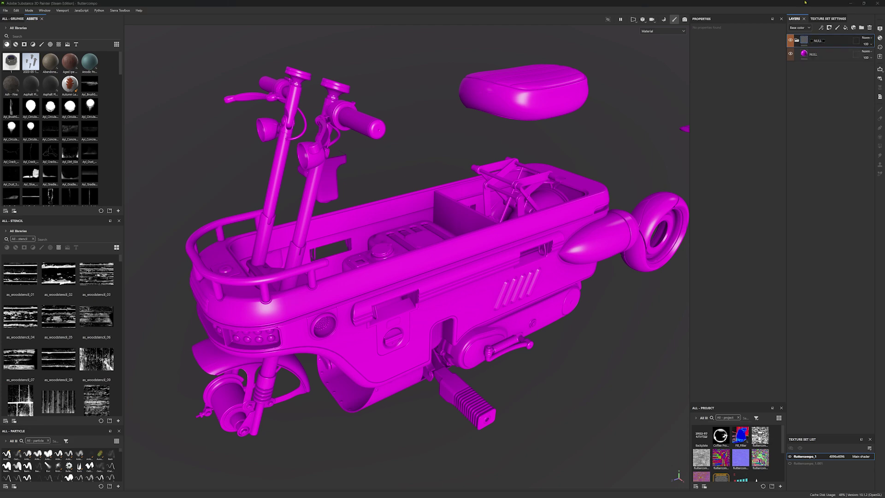
pyautogui.click(797, 41)
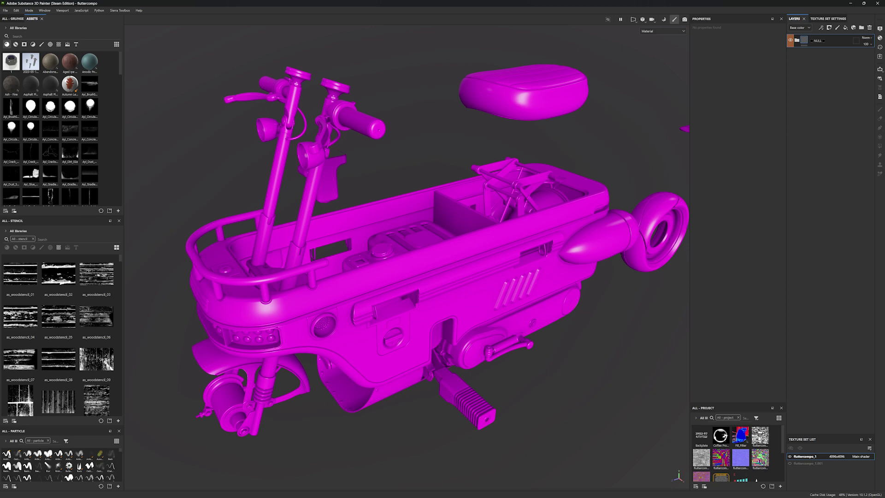
# - Create a folder above NULL and name it BASE MATERIAL followed by a hollow red circle emoji
pyautogui.click(861, 27)
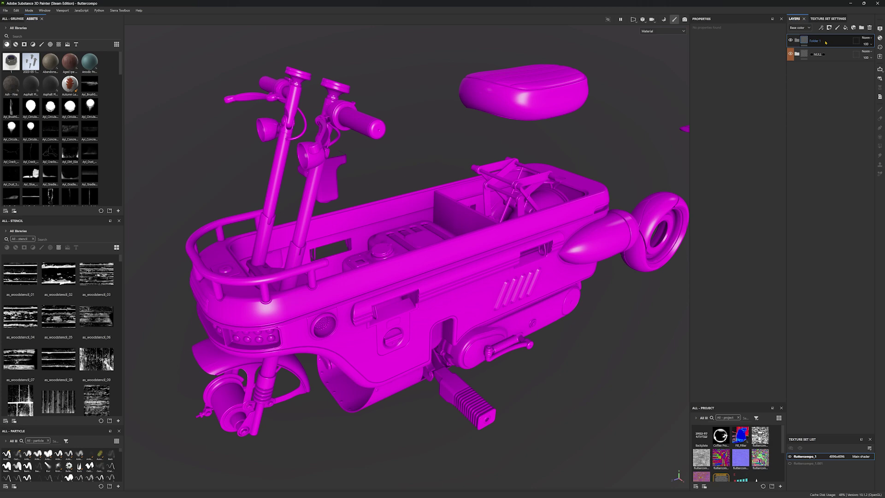
pyautogui.doubleClick(821, 41)
pyautogui.write('BASE MATERIAL')
pyautogui.press('super+period')
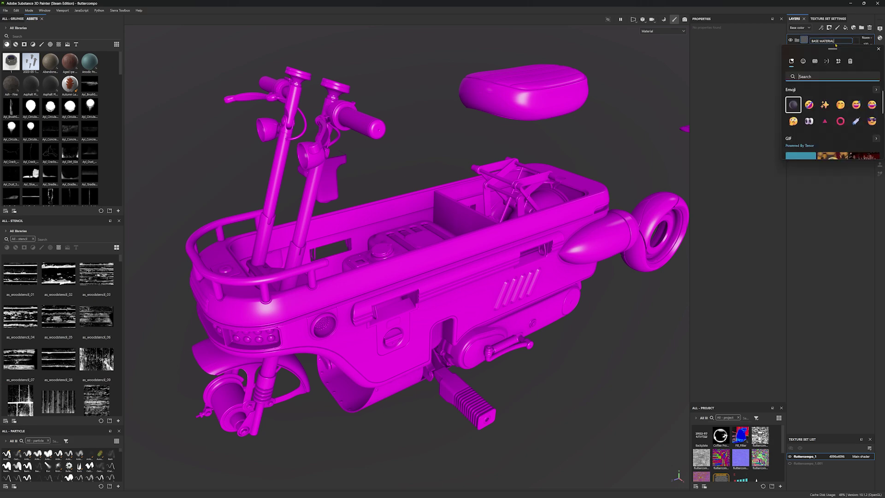
pyautogui.press('Down')
pyautogui.press('Right')
pyautogui.press('Right')
pyautogui.press('Right')
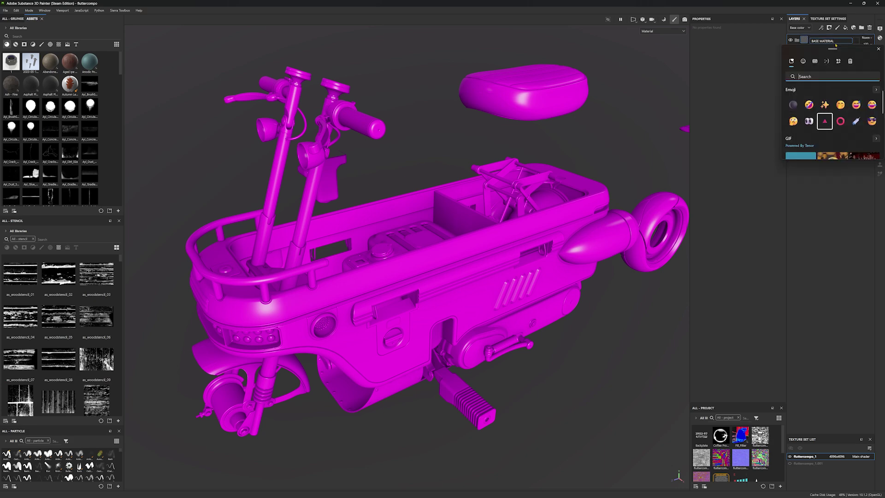
pyautogui.click(840, 120)
# - Insert the hollow red circle emoji before the BASE MATERIAL name and color-code that folder green
pyautogui.press('Home')
pyautogui.press('super+period')
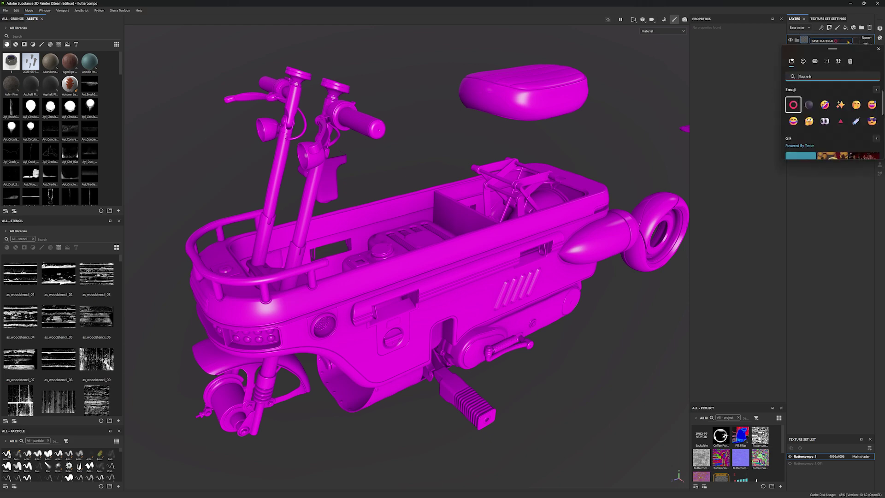
pyautogui.press('Return')
pyautogui.click(837, 177)
pyautogui.rightClick(829, 39)
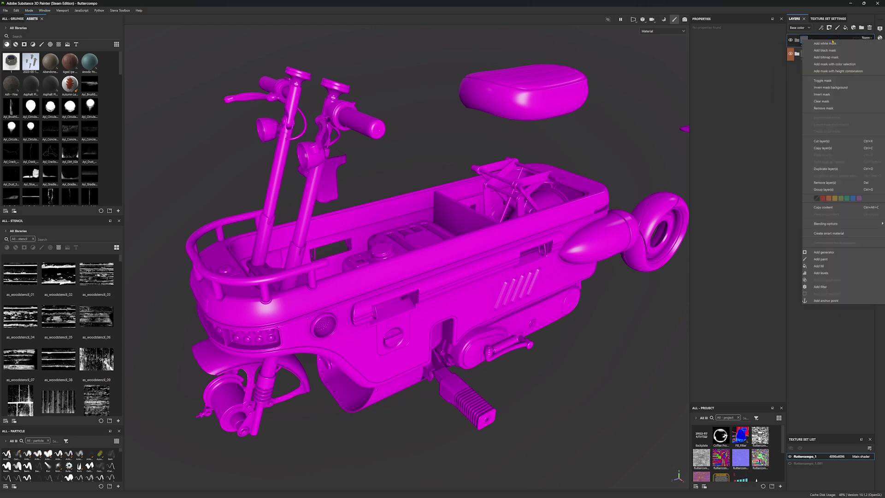
pyautogui.click(841, 198)
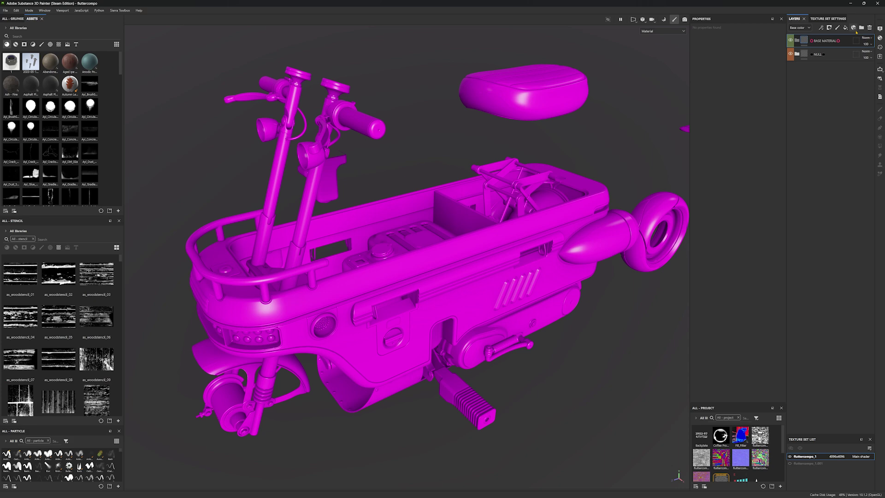
# - Create two subfolders inside the BASE MATERIAL folder and color-code both blue
pyautogui.click(861, 28)
pyautogui.click(861, 28)
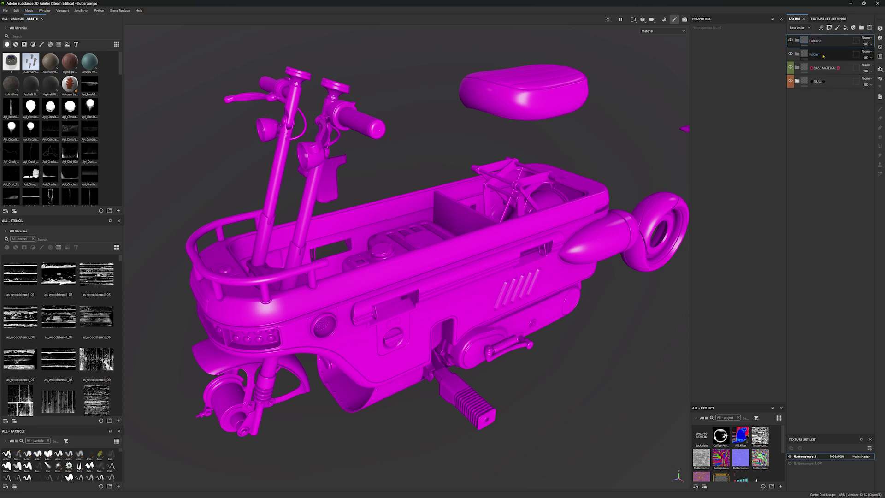
pyautogui.keyDown('shift'); pyautogui.click(821, 53); pyautogui.keyUp('shift')
pyautogui.moveTo(805, 39); pyautogui.dragTo(826, 67)
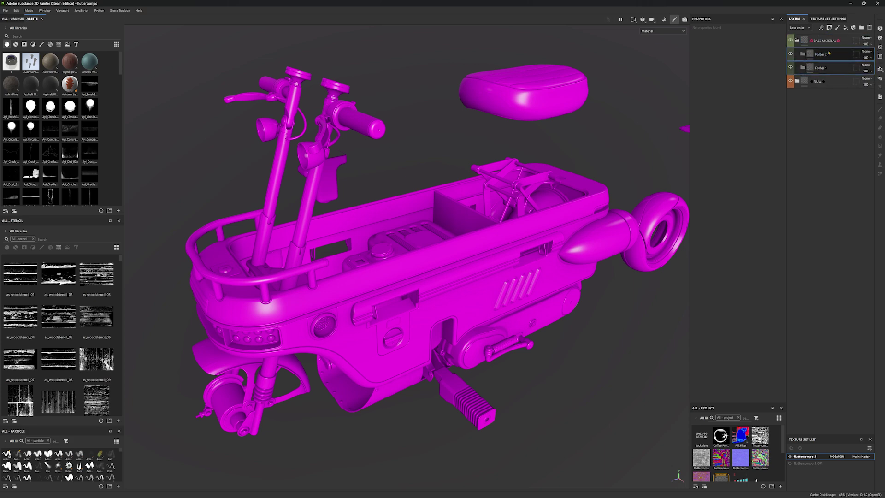
pyautogui.rightClick(807, 56)
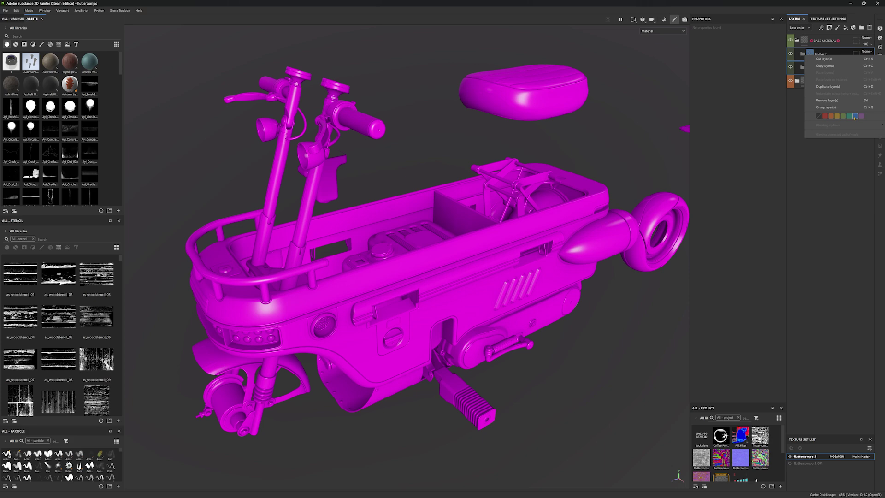
pyautogui.click(855, 116)
# - Rename the lower subfolder in BASE MATERIAL to Base
pyautogui.doubleClick(821, 68)
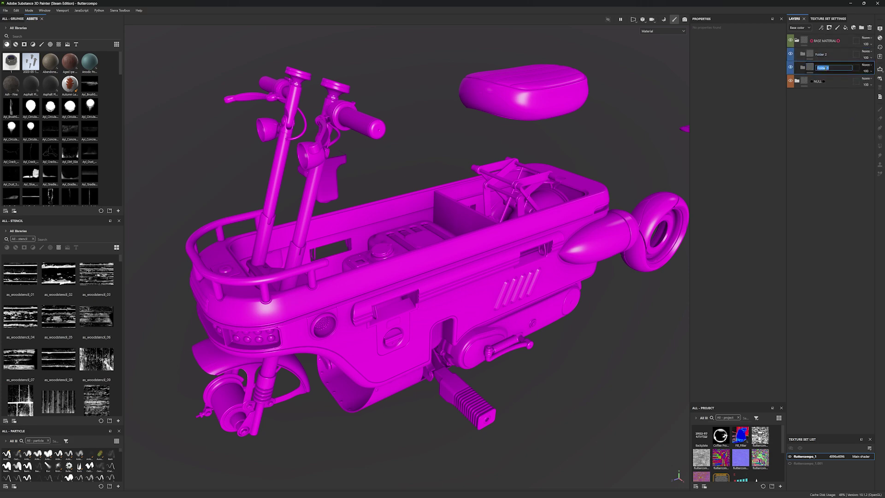
pyautogui.write('Base')
pyautogui.doubleClick(816, 68)
pyautogui.click(827, 68)
# - Add a red triangle emoji at the end and the start of the Base subfolder's name
pyautogui.press('super+period')
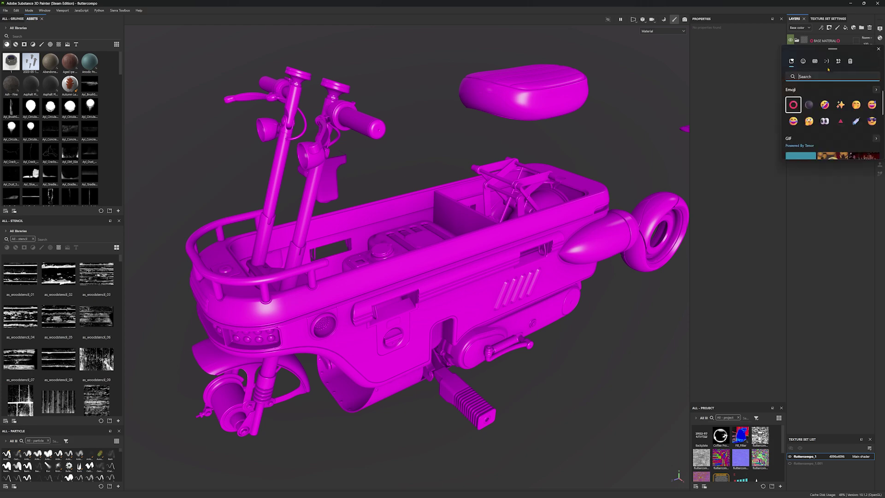
pyautogui.press('Down')
pyautogui.press('Right')
pyautogui.press('Right')
pyautogui.press('Right')
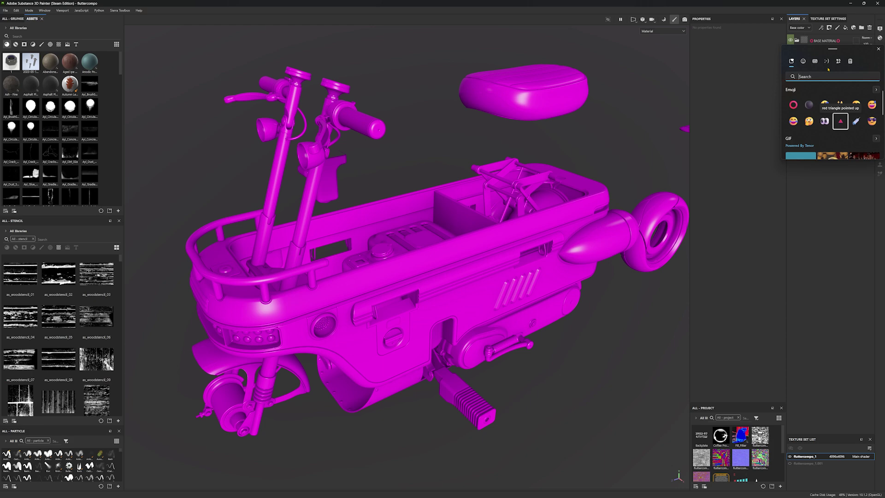
pyautogui.press('Return')
pyautogui.press('Home')
pyautogui.press('super+period')
pyautogui.press('Return')
# - Reuse the Base subfolder's name for the upper subfolder, replacing the word with Dirt between the red triangle emojis
pyautogui.hotkey('ctrl', 'a')
pyautogui.hotkey('ctrl', 'c')
pyautogui.doubleClick(828, 55)
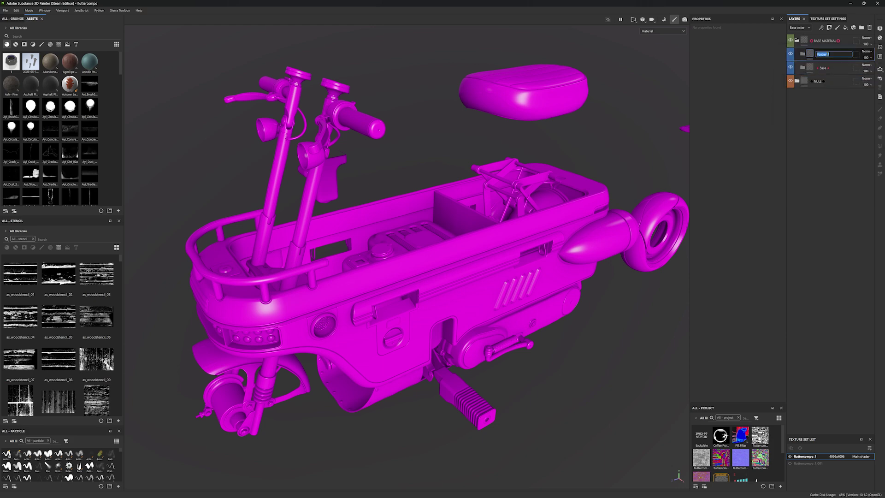
pyautogui.hotkey('ctrl', 'v')
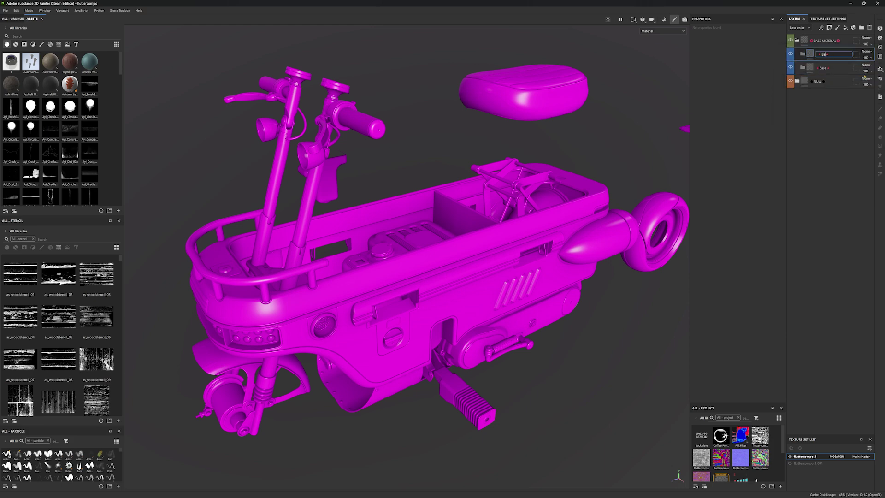
pyautogui.press('BackSpace')
pyautogui.press('BackSpace')
# - Add a fill layer inside the Base subfolder and set its base color to a muted red
pyautogui.click(861, 69)
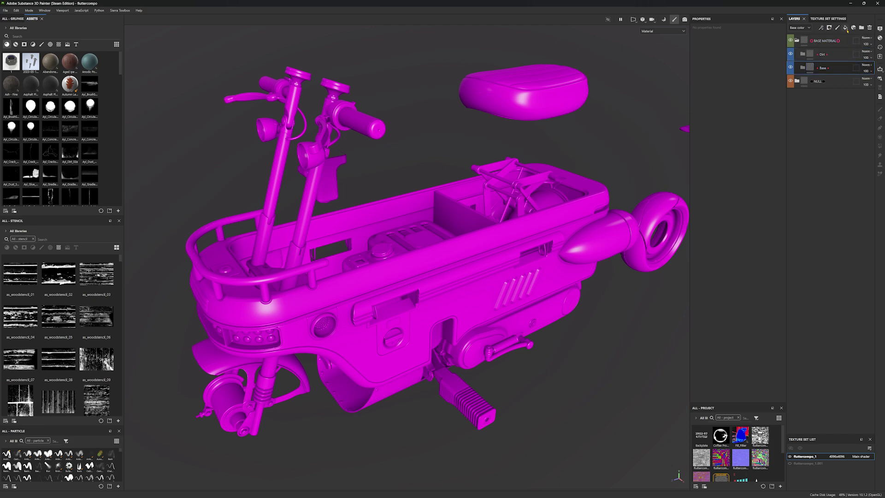
pyautogui.click(846, 29)
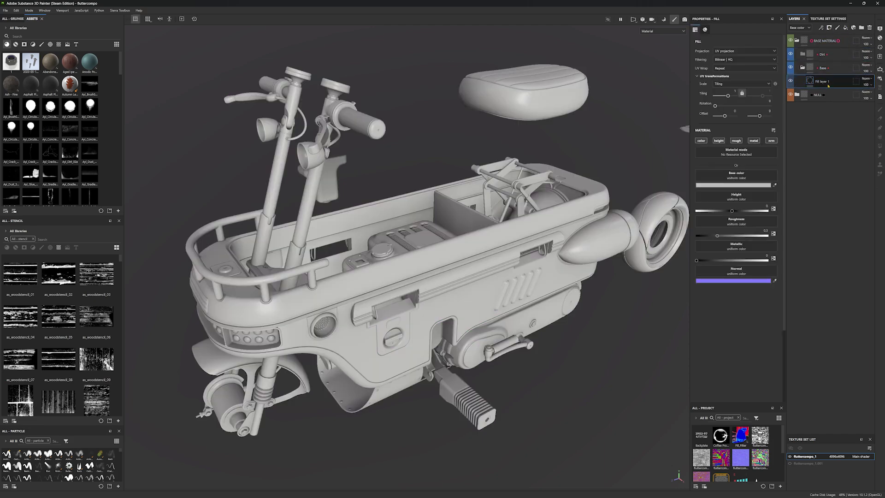
pyautogui.click(716, 185)
pyautogui.click(760, 221)
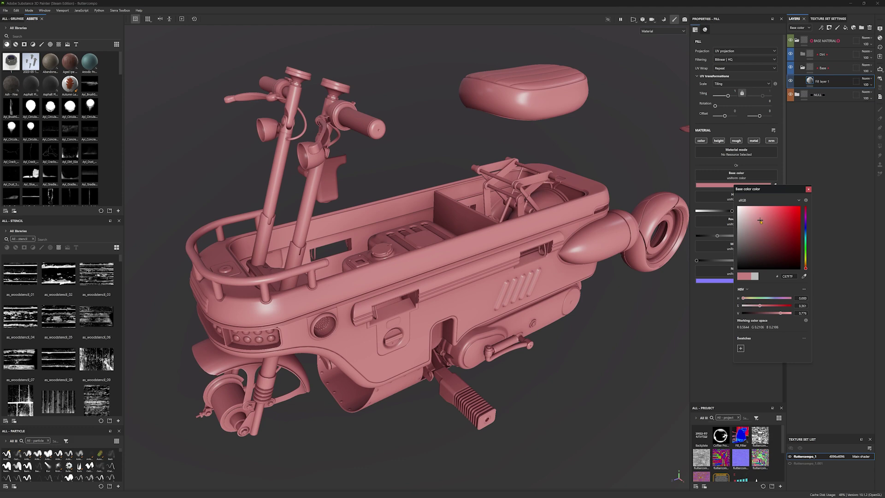
pyautogui.click(808, 189)
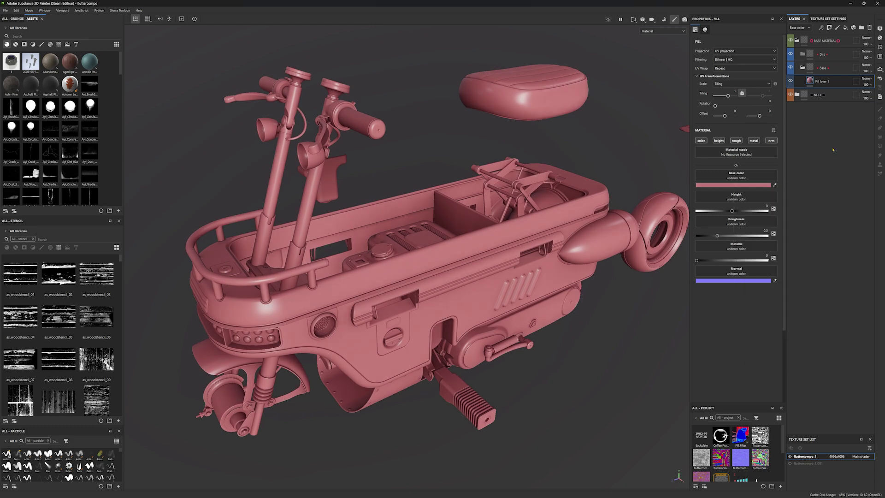
# - Rename the muted red fill layer to Base
pyautogui.doubleClick(833, 85)
pyautogui.write('Base')
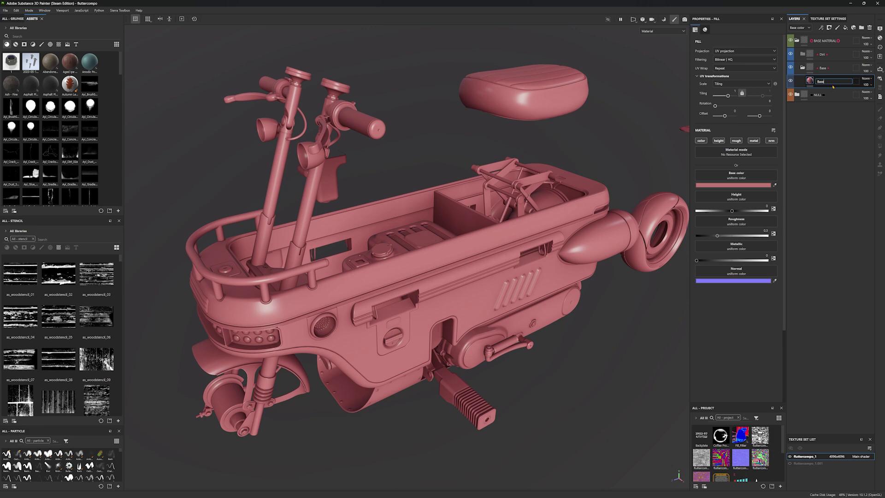
pyautogui.press('Return')
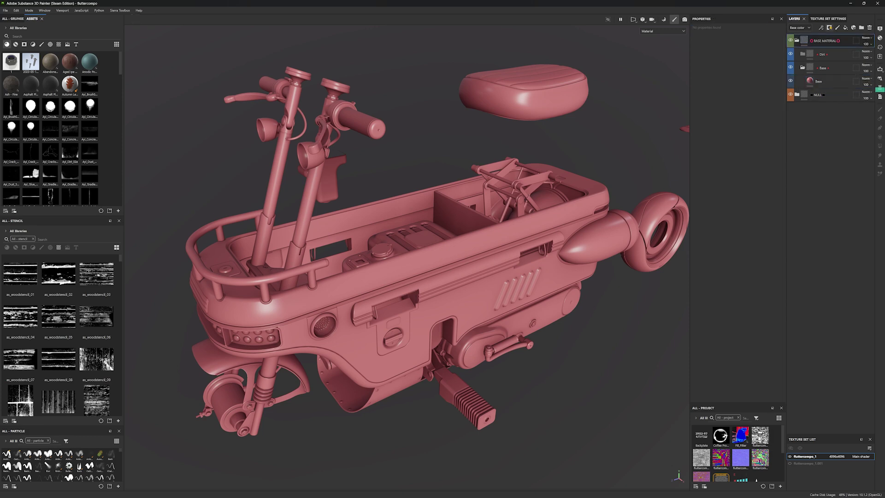
# - Add a black mask to the BASE MATERIAL folder
pyautogui.click(829, 27)
pyautogui.click(841, 42)
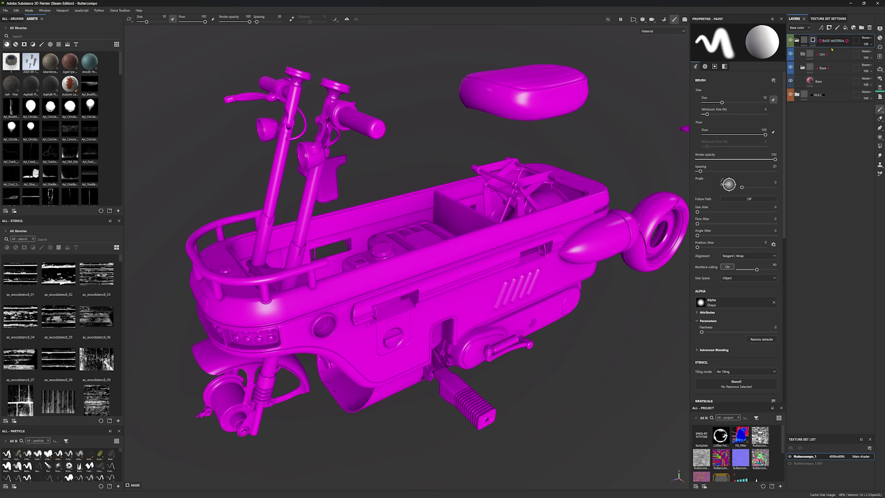
# - Duplicate the BASE MATERIAL folder three times with all of its contents
pyautogui.hotkey('ctrl', 'd')
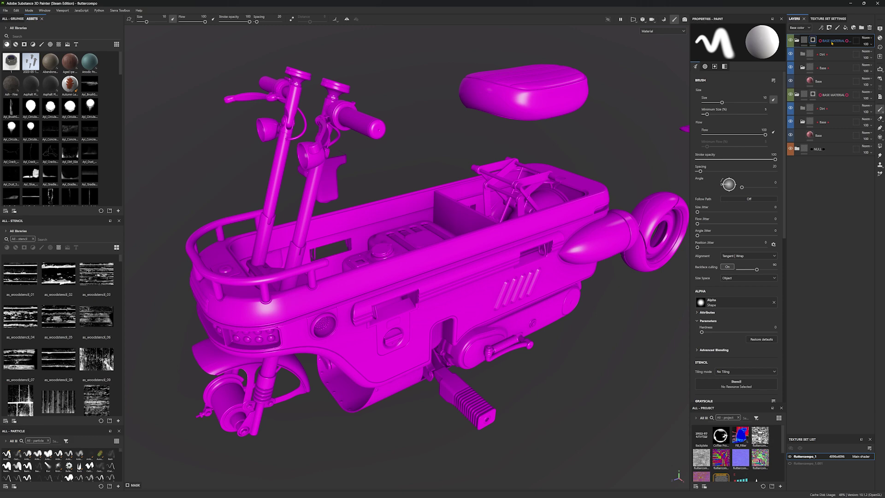
pyautogui.hotkey('ctrl', 'd')
pyautogui.hotkey('ctrl', 'd')
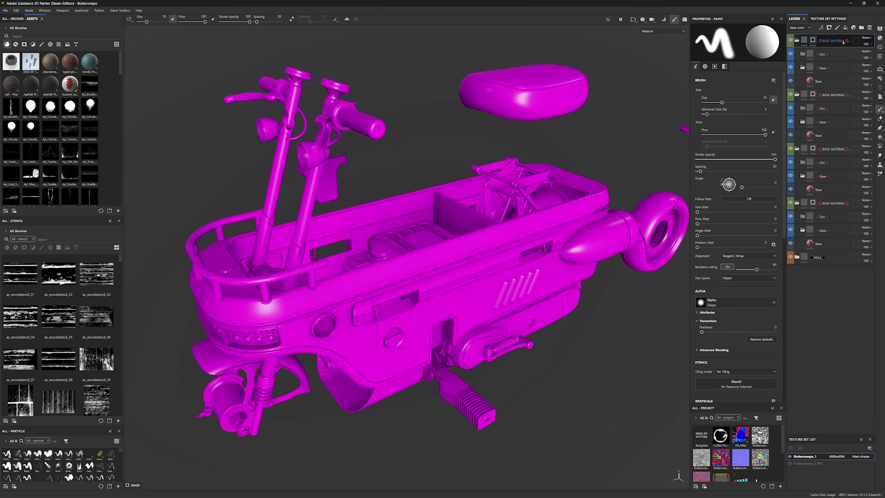
# - Remove the copy suffixes from the duplicated folders' names so each reads BASE MATERIAL between the red circle emojis
pyautogui.doubleClick(831, 41)
pyautogui.moveTo(840, 40); pyautogui.dragTo(861, 42)
pyautogui.press('BackSpace')
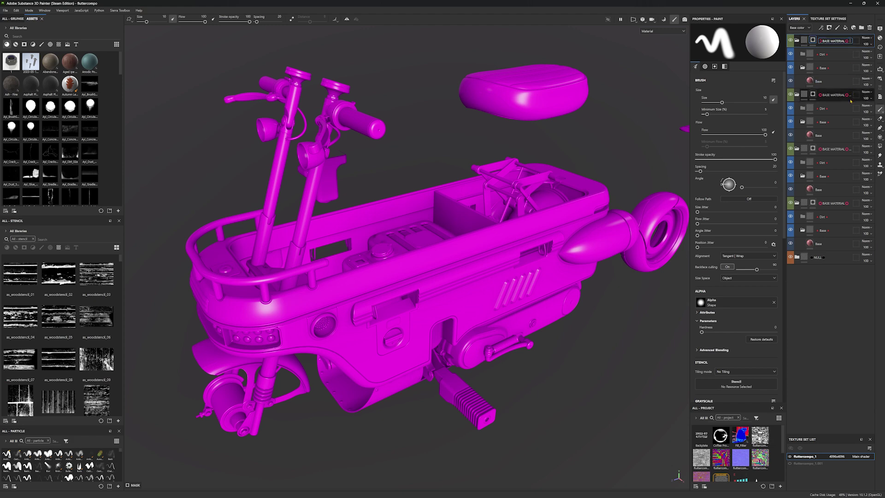
pyautogui.doubleClick(840, 95)
pyautogui.click(841, 95)
pyautogui.hotkey('ctrl', 'v')
pyautogui.press('Return')
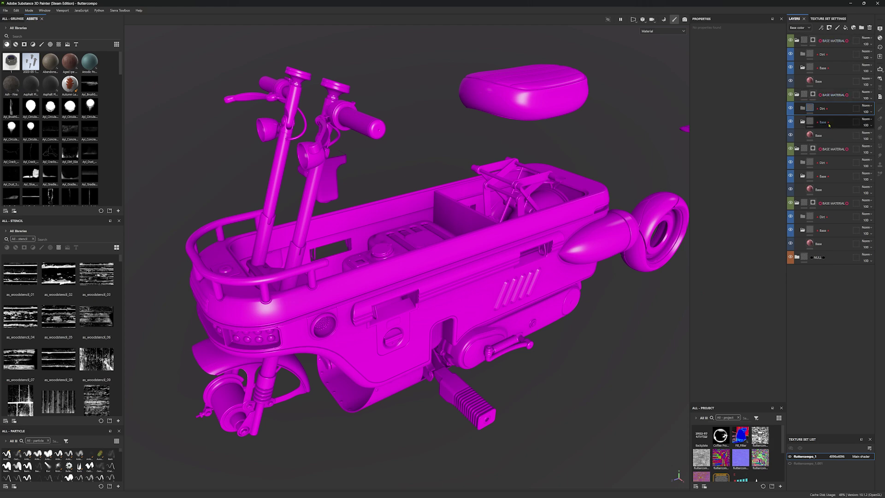
# - Create a folder above all the BASE MATERIAL folders, name it OVERALL and give it a purple color label
pyautogui.click(803, 40)
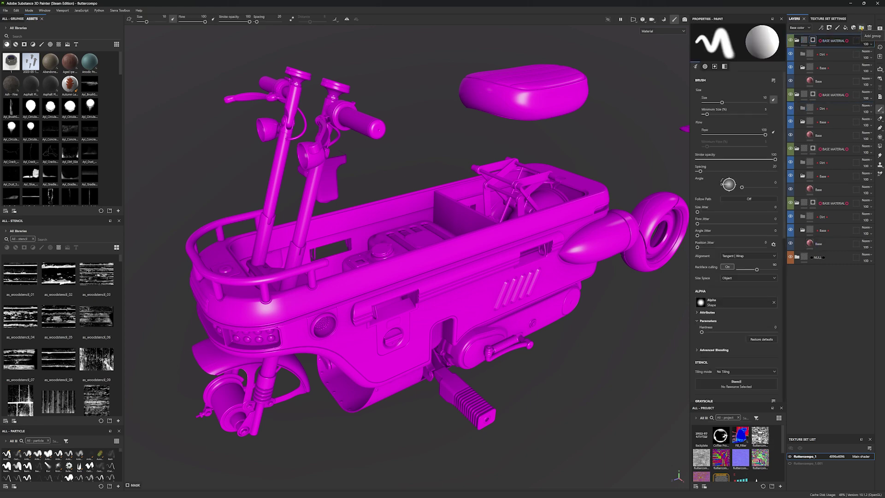
pyautogui.click(861, 28)
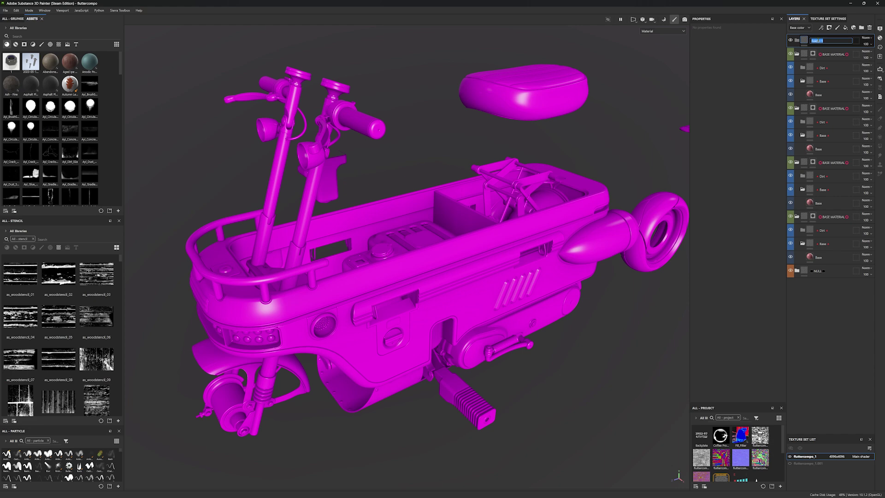
pyautogui.write('OVERALL')
pyautogui.press('Return')
pyautogui.rightClick(824, 42)
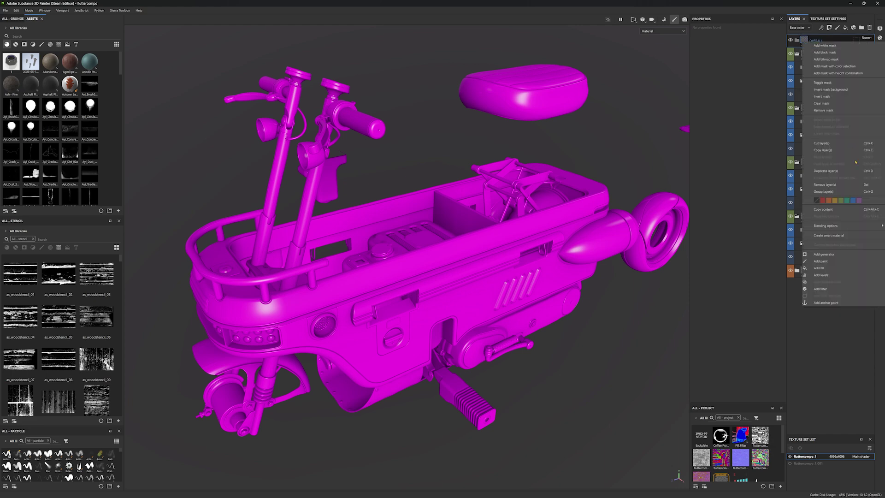
pyautogui.press('Escape')
# - Add a purple circle emoji before and after the OVERALL folder's name
pyautogui.doubleClick(830, 40)
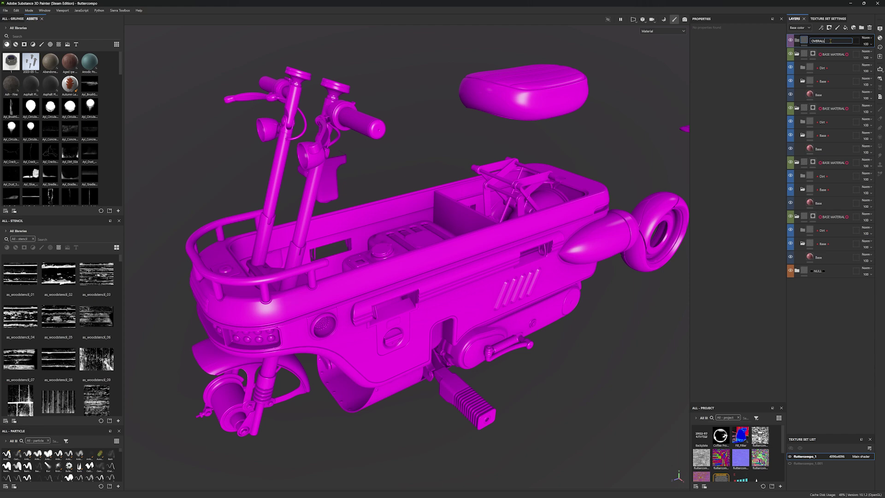
pyautogui.press('super+period')
pyautogui.write('purple')
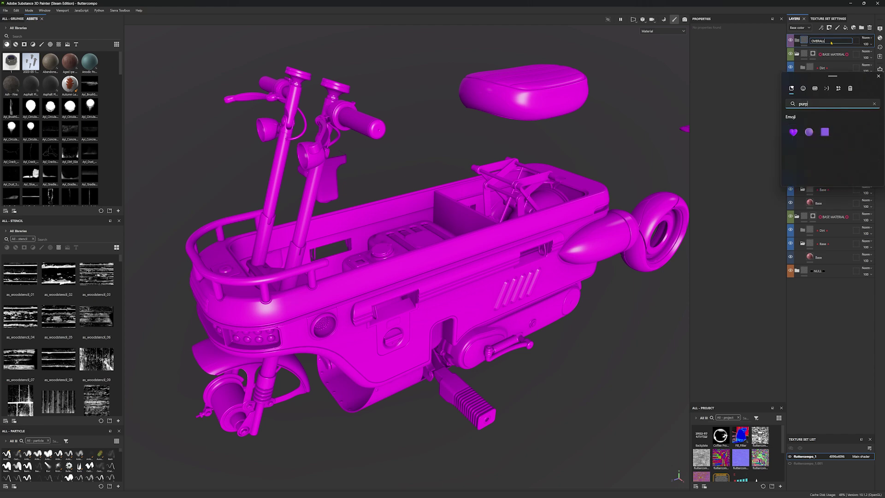
pyautogui.press('Down')
pyautogui.press('Right')
pyautogui.press('Return')
pyautogui.press('Escape')
pyautogui.press('Home')
pyautogui.press('super+period')
pyautogui.press('Return')
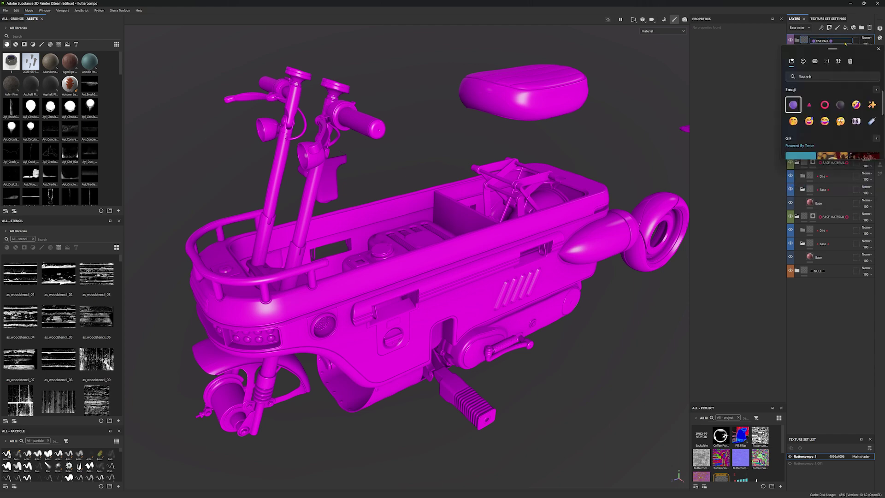
pyautogui.press('Escape')
pyautogui.click(833, 54)
pyautogui.click(838, 42)
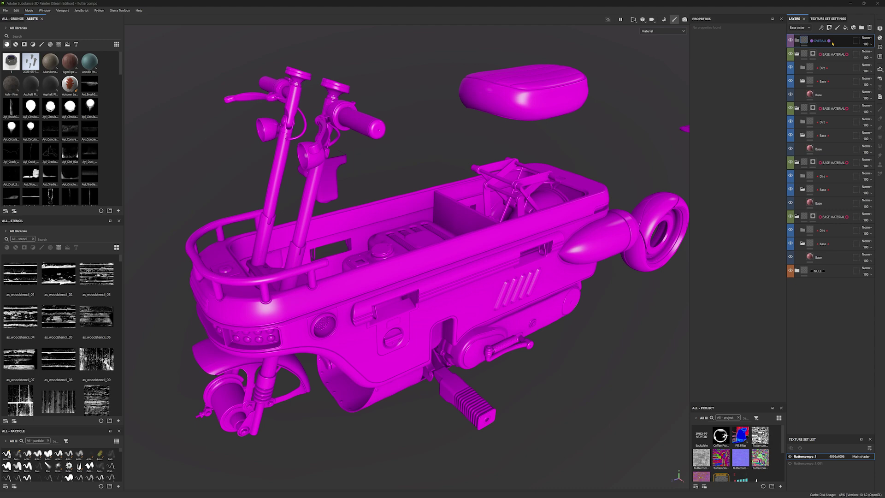
# - Search the assets for "pbr val" and place the PBR Validate (Metallic Roughness) filter above the OVERALL folder
pyautogui.click(33, 36)
pyautogui.write('pbr')
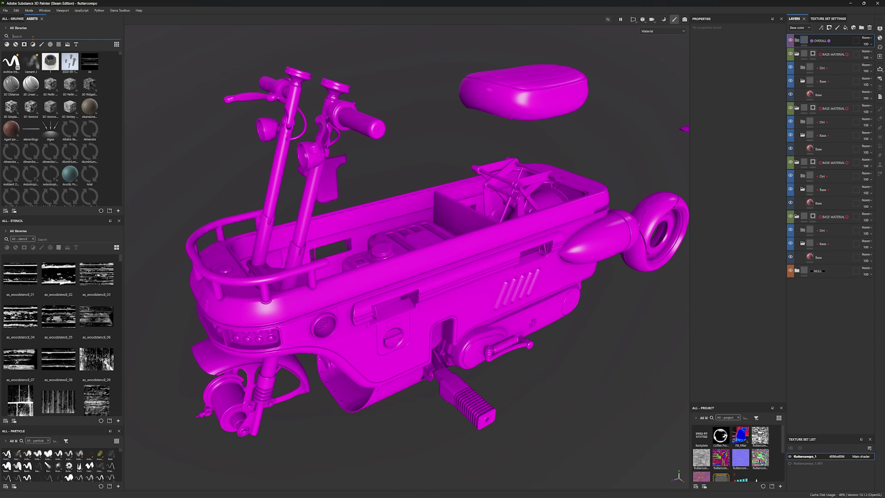
pyautogui.write(' val')
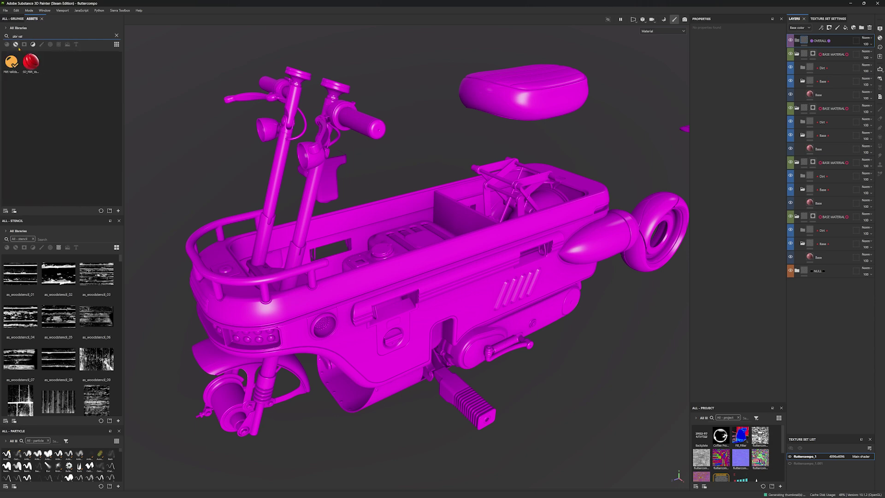
pyautogui.moveTo(11, 61)
pyautogui.mouseDown()
pyautogui.moveTo(207, 106)
pyautogui.moveTo(612, 153)
pyautogui.moveTo(845, 48)
pyautogui.moveTo(830, 40)
pyautogui.mouseUp()
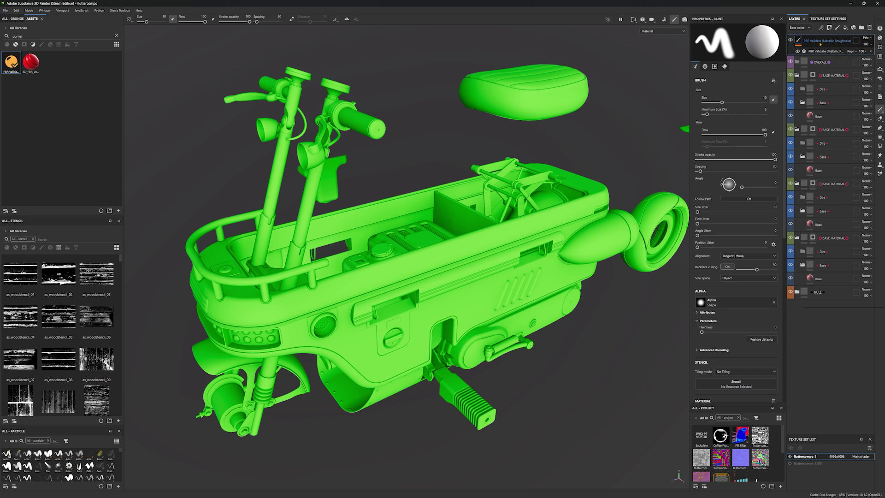
# - Give the PBR Validate layer a red color label and hide the layer
pyautogui.rightClick(830, 40)
pyautogui.click(822, 201)
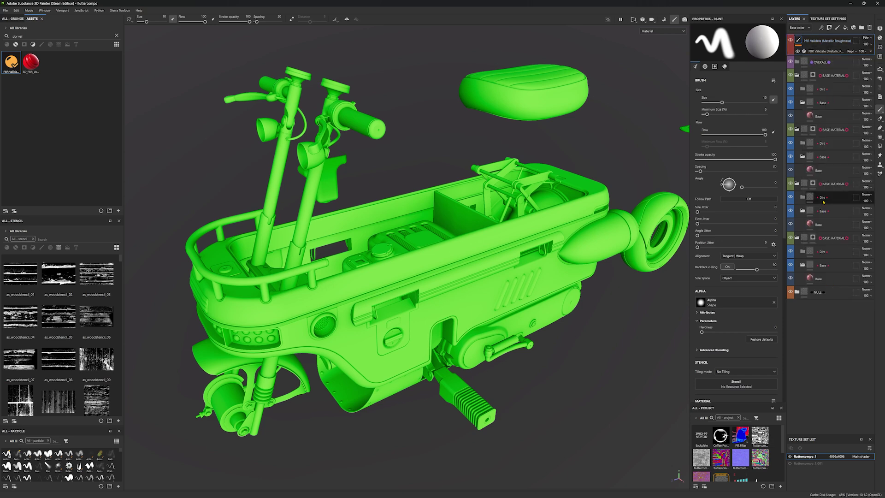
pyautogui.click(790, 41)
pyautogui.click(790, 41)
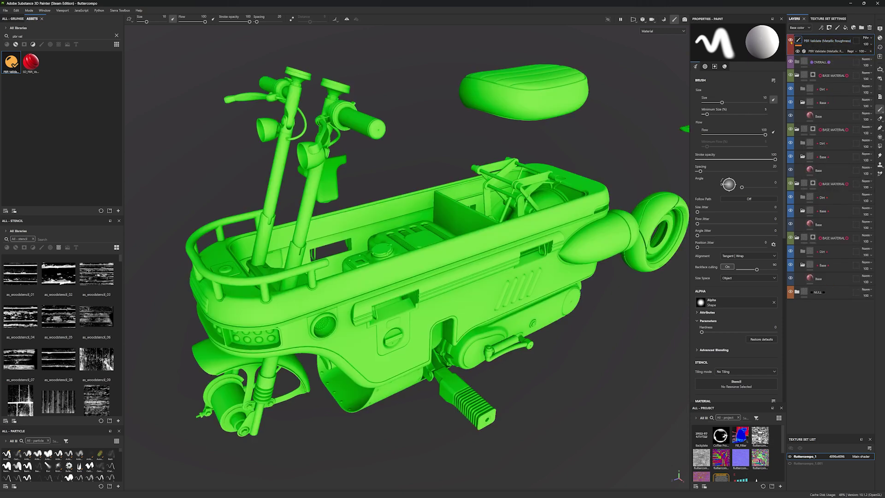
pyautogui.click(791, 41)
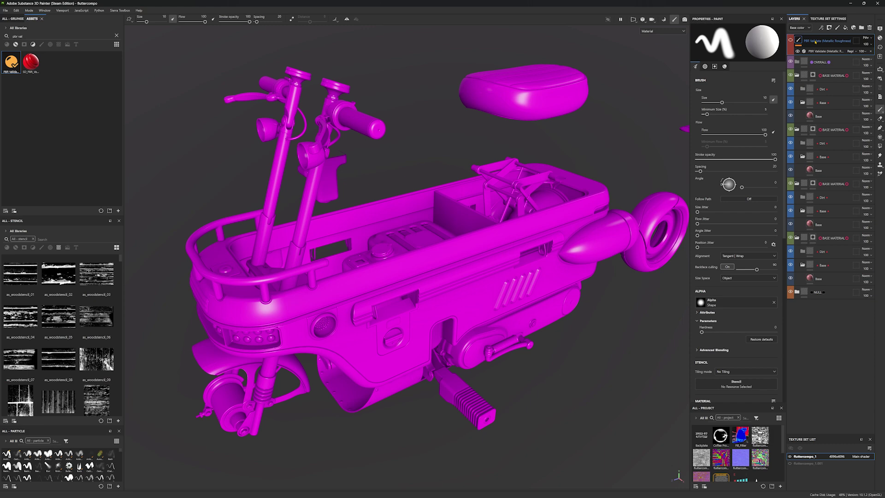
# - Duplicate the Dirt subfolder in the lowest BASE MATERIAL folder, rename the copy Peeling between red triangle emojis, and place it below Dirt
pyautogui.click(831, 253)
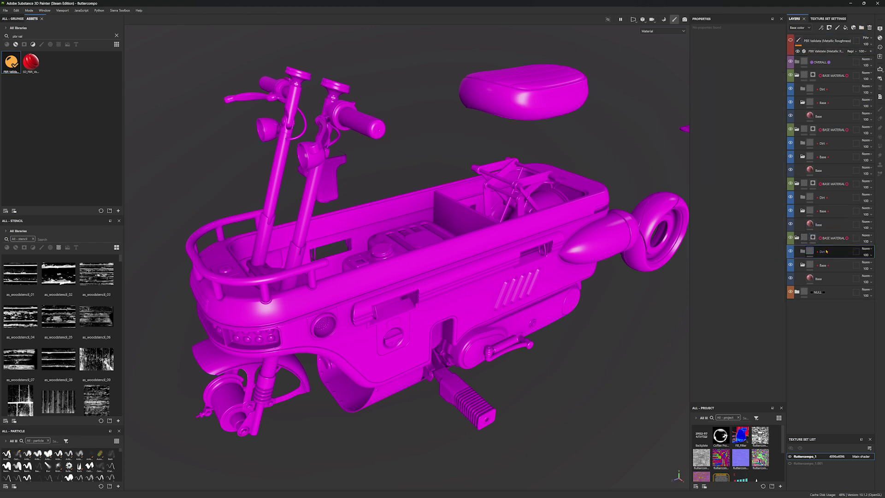
pyautogui.hotkey('ctrl', 'd')
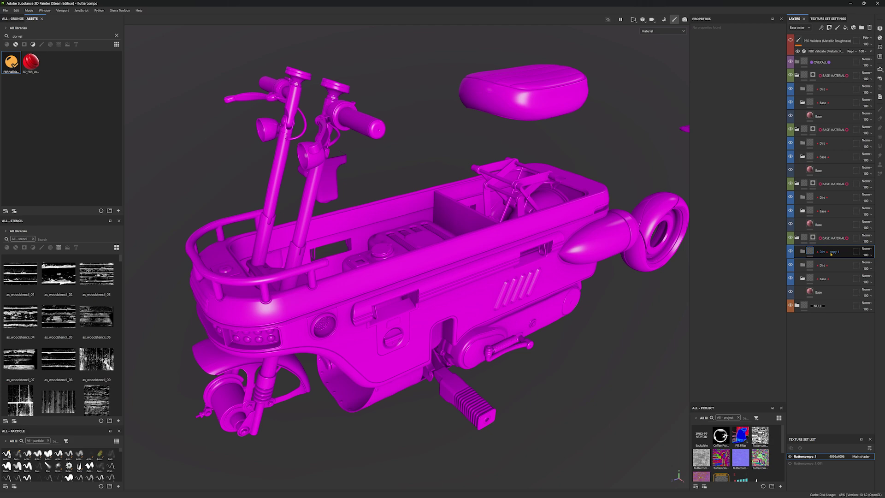
pyautogui.doubleClick(831, 253)
pyautogui.moveTo(831, 252); pyautogui.dragTo(844, 252)
pyautogui.press('BackSpace')
pyautogui.press('BackSpace')
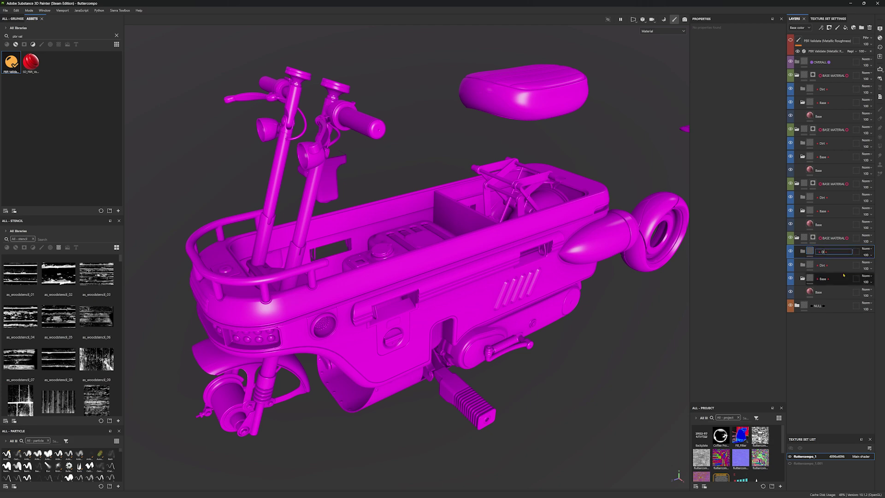
pyautogui.write('Peeling')
pyautogui.press('Return')
pyautogui.moveTo(836, 255); pyautogui.dragTo(836, 276)
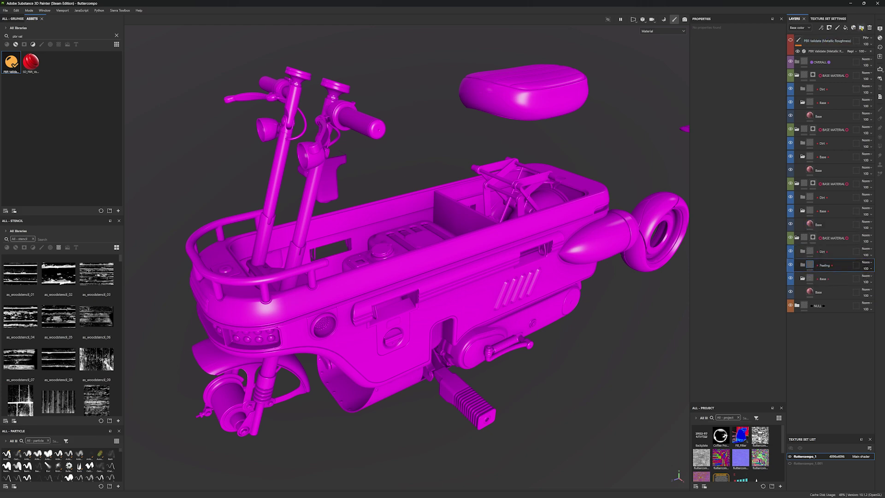
# - Create two subfolders inside the Peeling folder and name the lower one Peeling Base between red triangle emojis
pyautogui.click(861, 28)
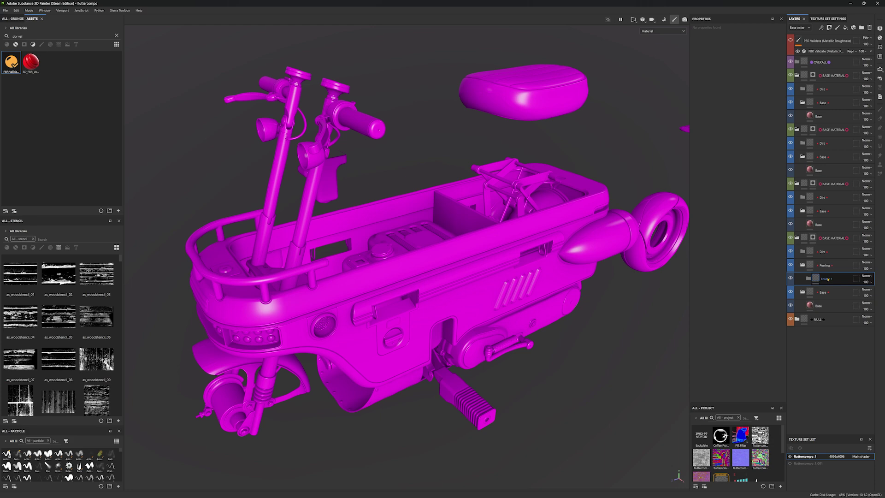
pyautogui.hotkey('ctrl', 'd')
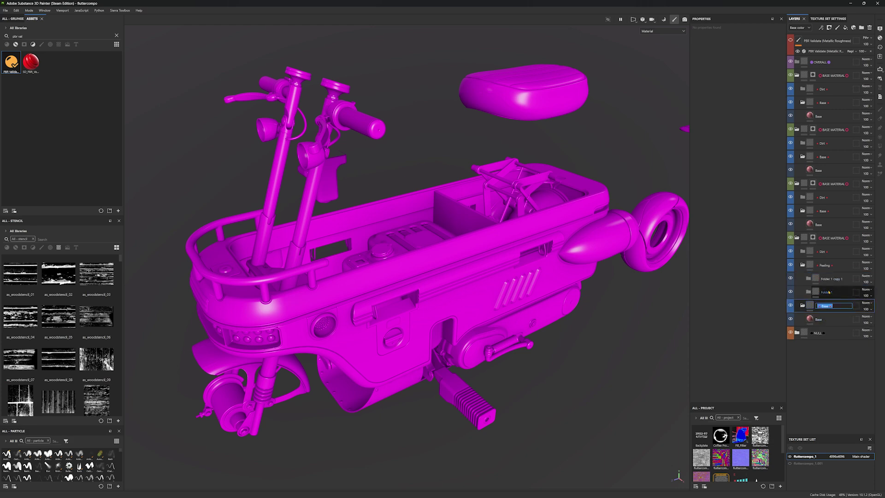
pyautogui.doubleClick(830, 294)
pyautogui.hotkey('ctrl', 'v')
pyautogui.click(828, 280)
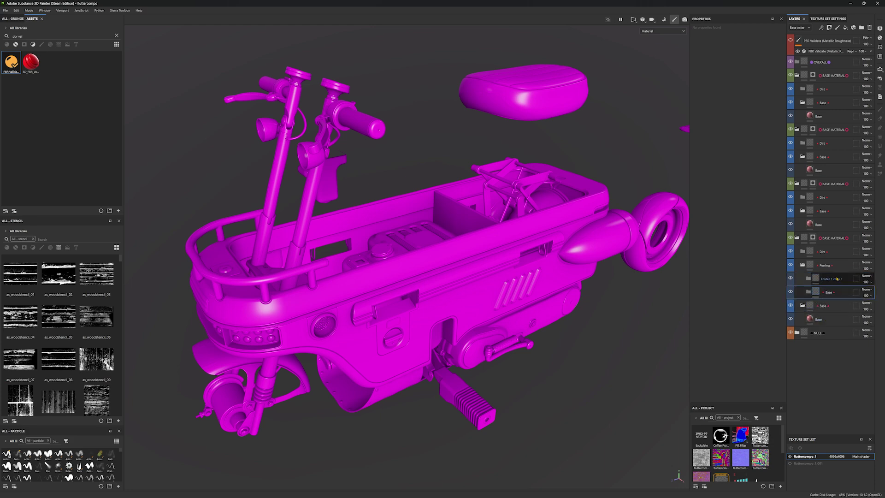
pyautogui.doubleClick(830, 292)
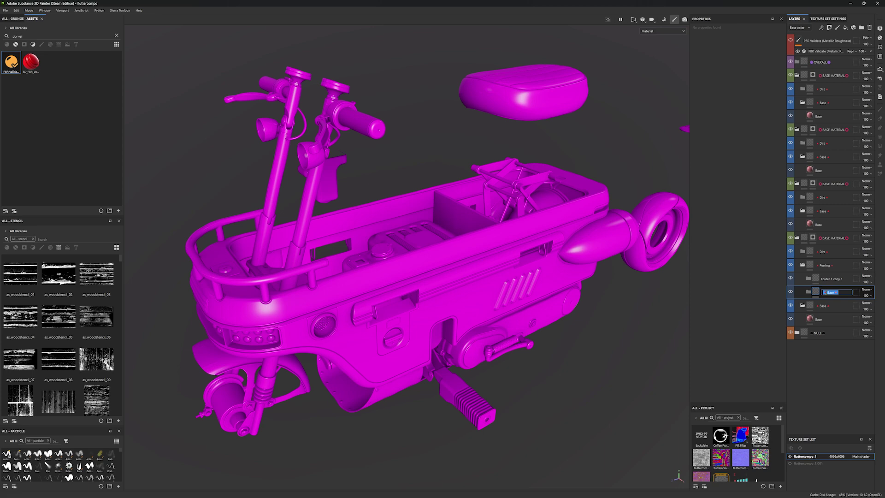
pyautogui.write('Peeling')
pyautogui.press('Return')
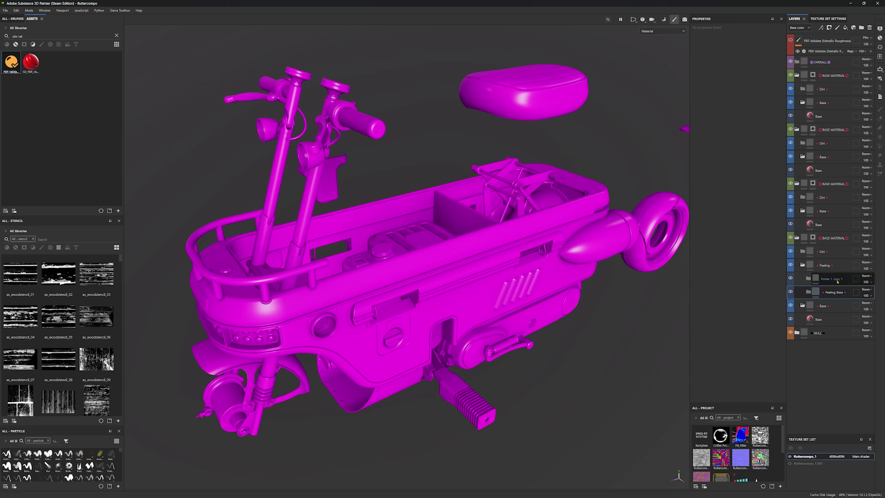
# - Rename the upper subfolder of Peeling to Peeling FX followed by a sparkles emoji
pyautogui.doubleClick(837, 280)
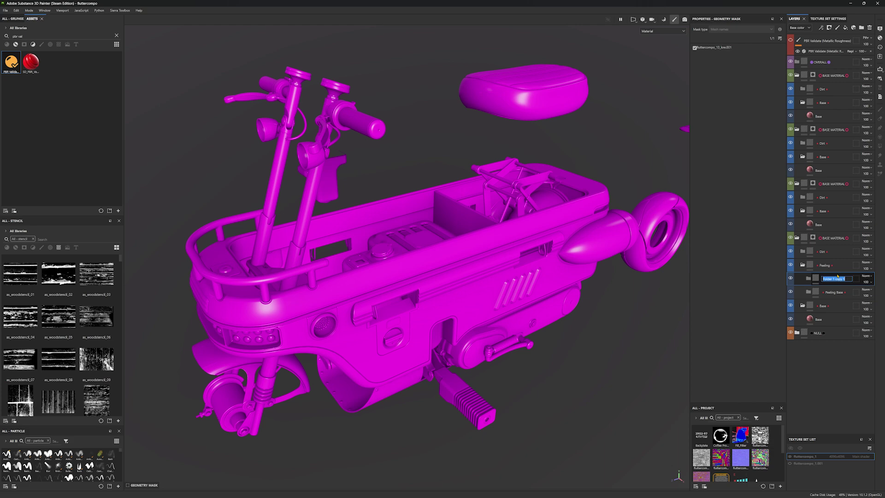
pyautogui.write('Peeling FX')
pyautogui.press('super+period')
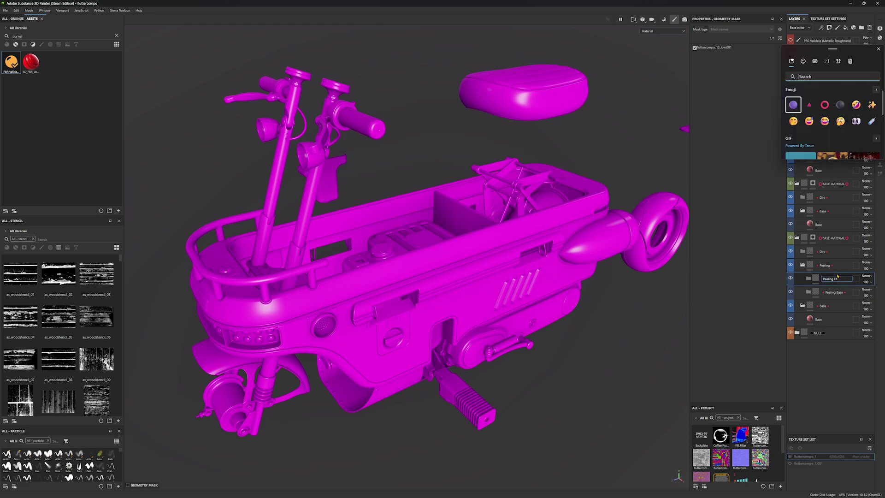
pyautogui.write('spark')
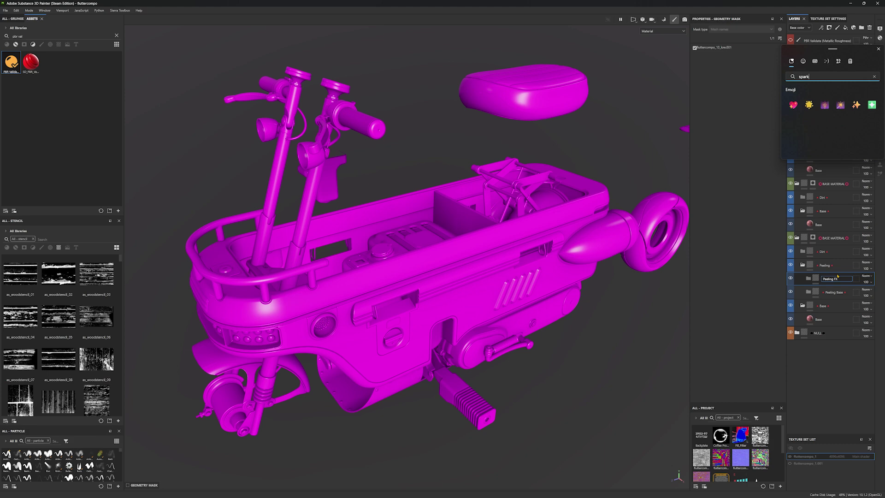
pyautogui.press('Right')
pyautogui.press('Right')
pyautogui.press('Right')
pyautogui.press('Right')
pyautogui.press('Return')
pyautogui.click(843, 291)
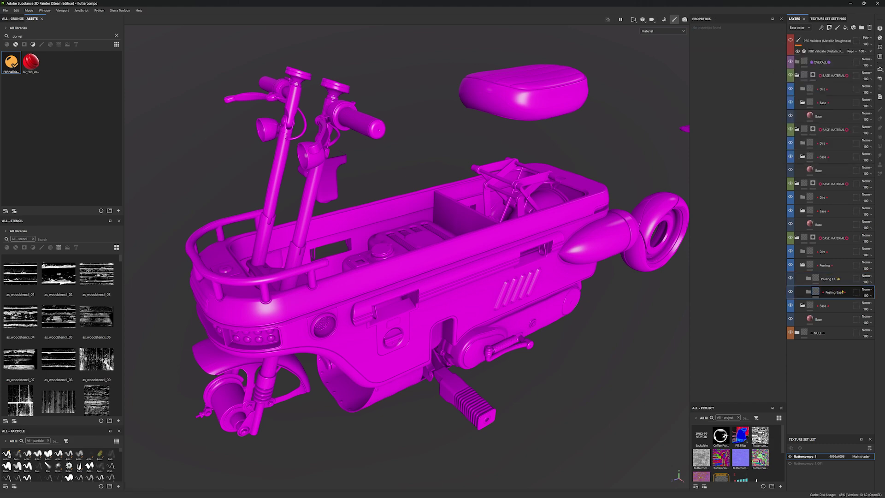
# - Add a fill layer inside the Peeling Base subfolder
pyautogui.doubleClick(829, 292)
pyautogui.hotkey('ctrl', 'f')
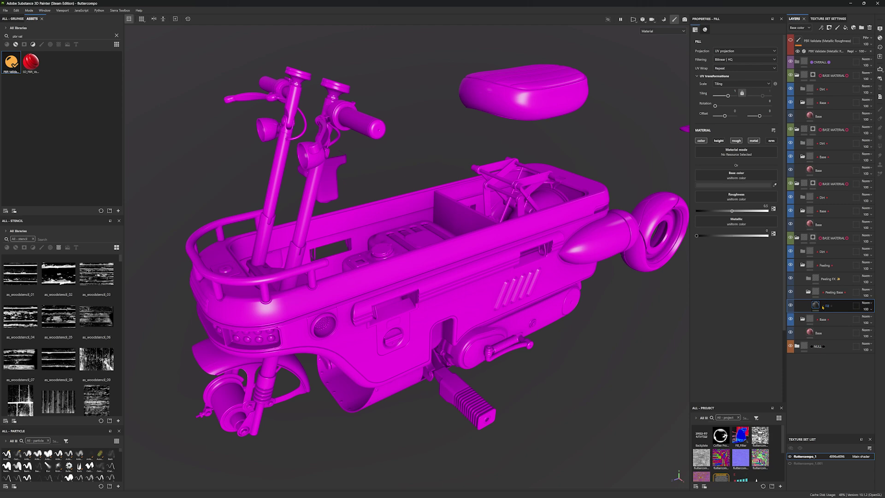
# - Add a HERE paint effect and a color selection to the lowest BASE MATERIAL folder's mask, picking the side body panel's blue ID color
pyautogui.click(832, 239)
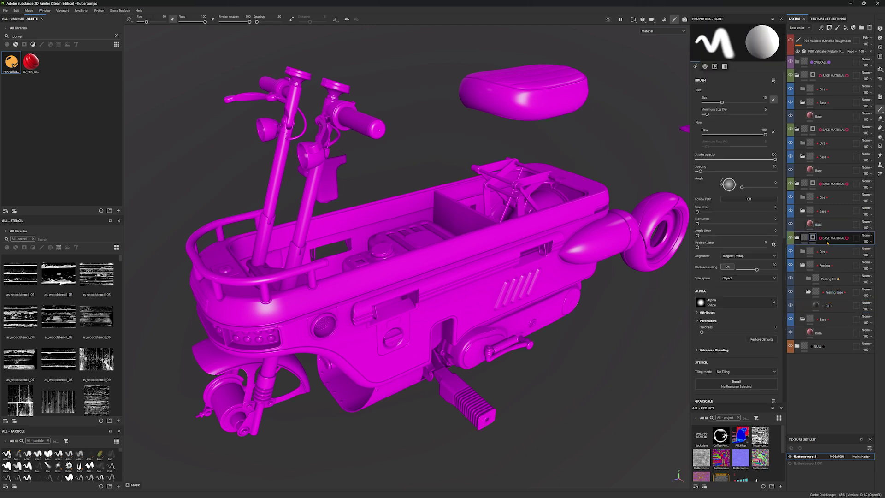
pyautogui.hotkey('ctrl', 'p')
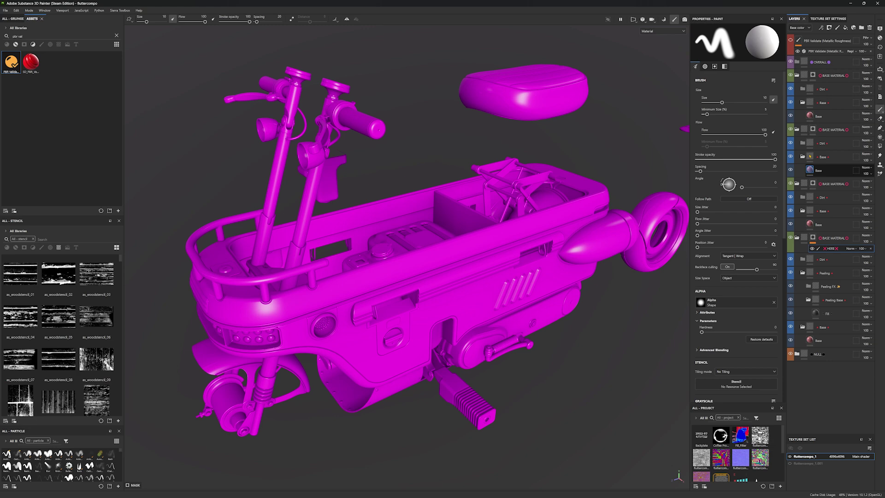
pyautogui.click(821, 28)
pyautogui.click(849, 77)
pyautogui.click(771, 98)
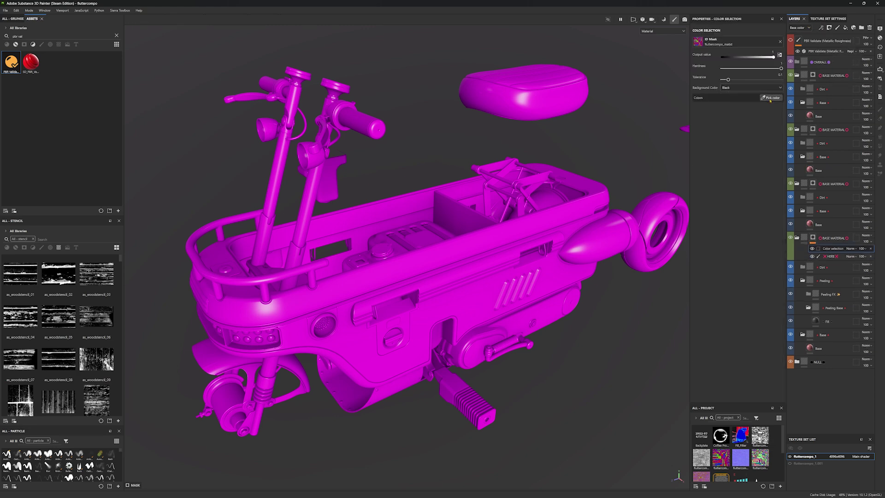
pyautogui.click(487, 299)
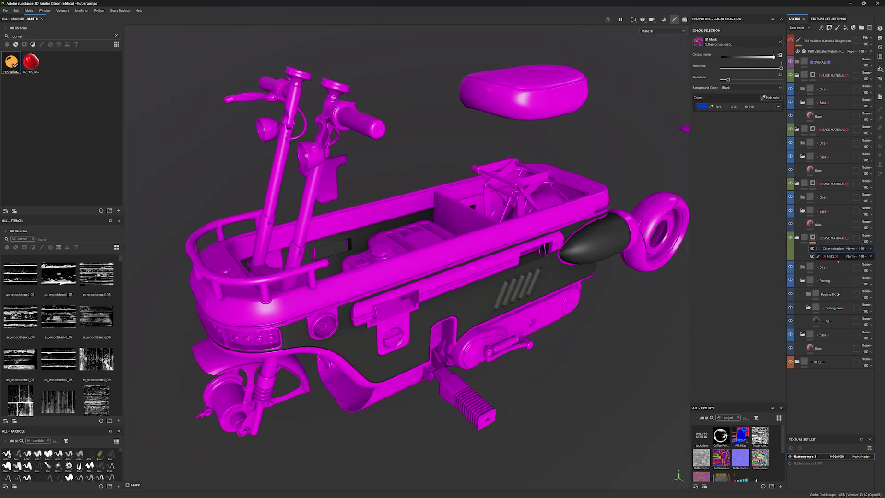
# - Add a black mask with the HERE paint effect to the Peeling Base folder
pyautogui.click(828, 307)
pyautogui.click(838, 282)
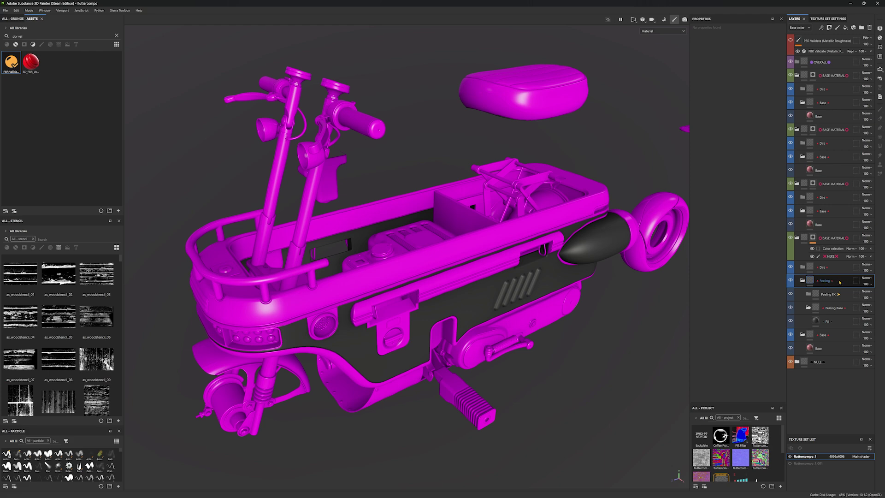
pyautogui.hotkey('ctrl', 'v')
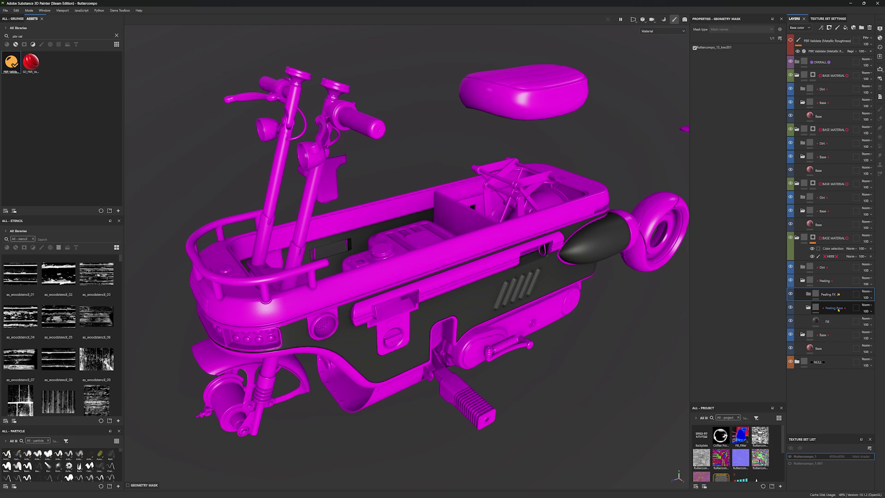
pyautogui.press('Delete')
pyautogui.hotkey('shift', 'm')
# - Paint a patch on the side body panel beside the slanted vents and add an anchor point to the Peeling Base mask
pyautogui.press('[')
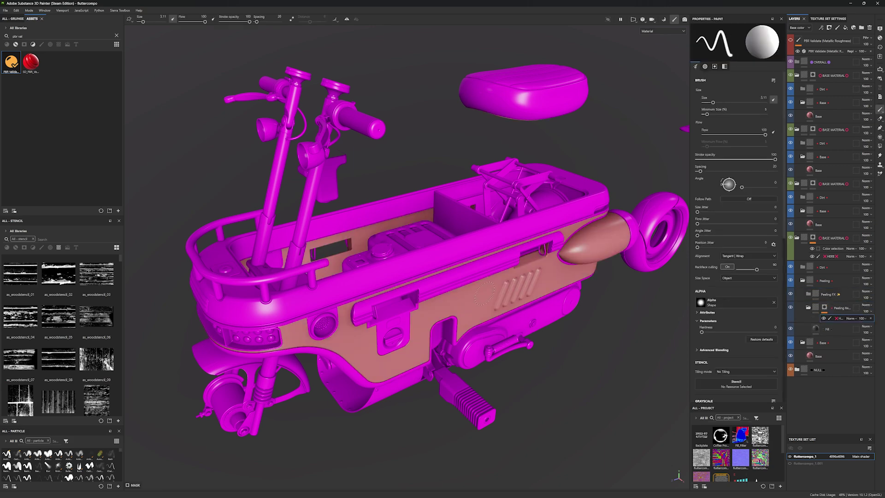
pyautogui.moveTo(482, 300); pyautogui.dragTo(435, 308)
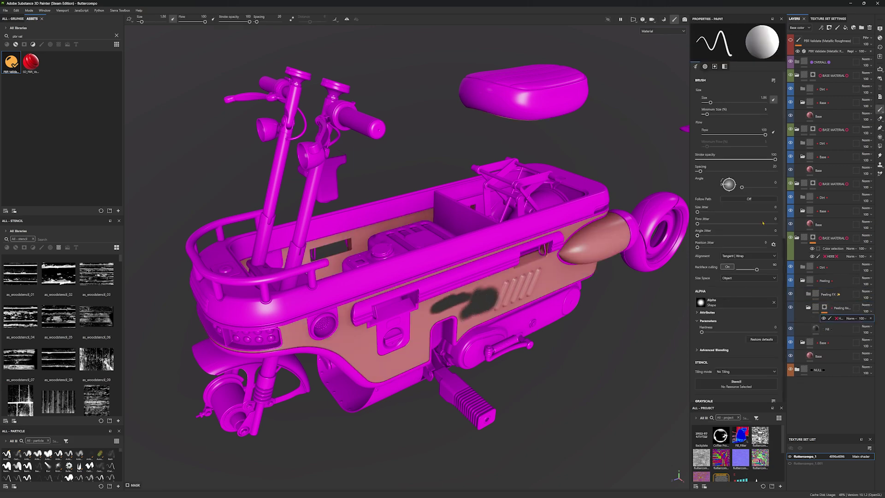
pyautogui.click(821, 28)
pyautogui.click(842, 83)
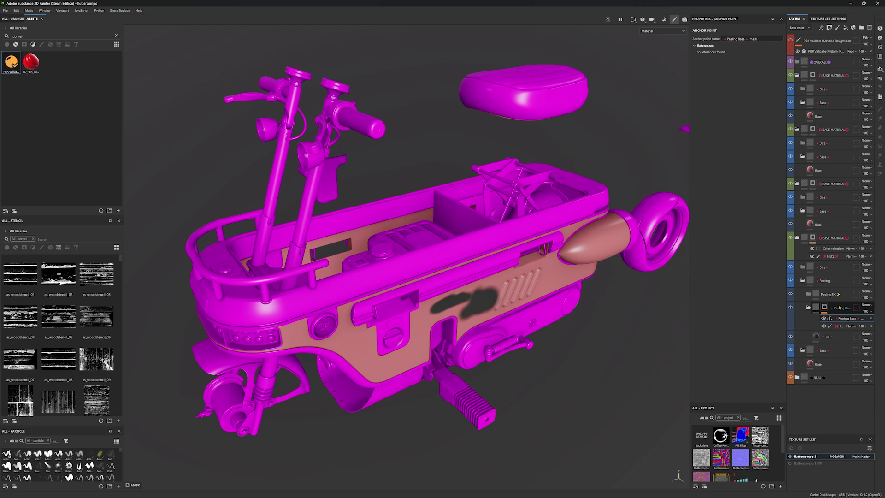
# - Add a fill layer inside the Peeling FX folder with only the height channel enabled and a height of about 0.146
pyautogui.click(815, 295)
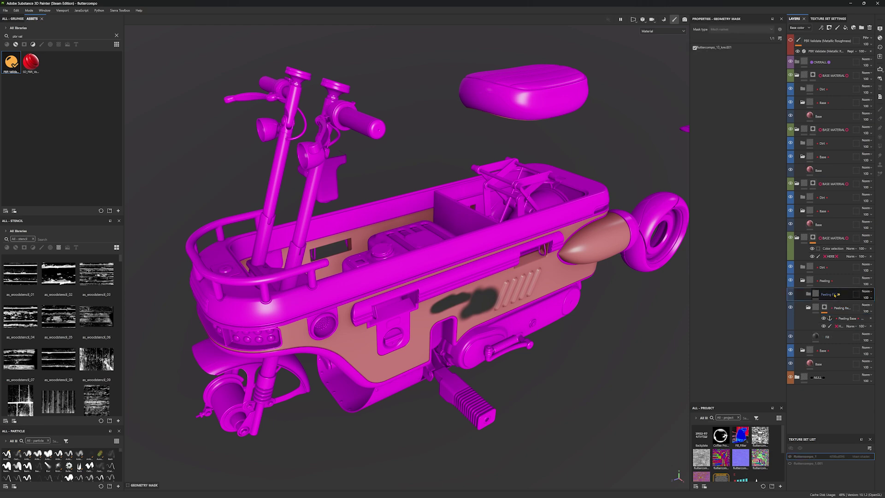
pyautogui.hotkey('ctrl', 'f')
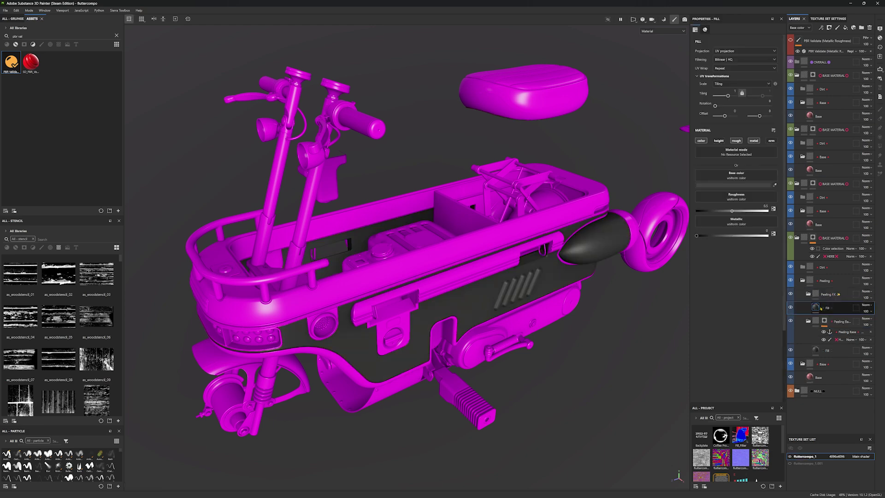
pyautogui.press('alt')
pyautogui.keyDown('alt'); pyautogui.click(721, 142); pyautogui.keyUp('alt')
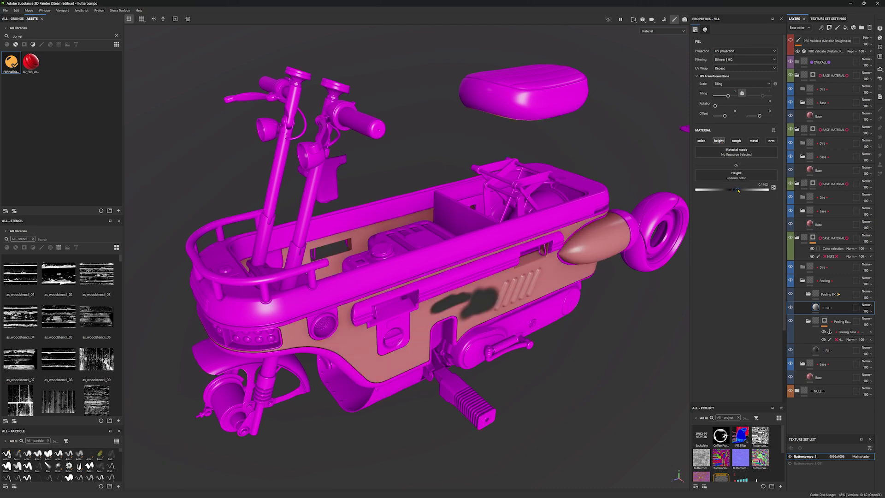
# - Mask the height fill layer in black and add a UV-projected fill effect that uses the Peeling Base mask anchor point
pyautogui.hotkey('ctrl', 'm')
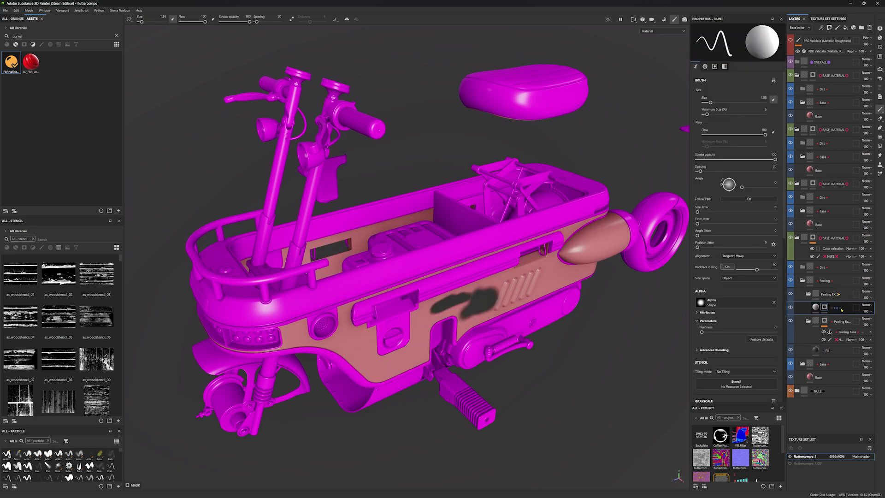
pyautogui.hotkey('ctrl', 'shift', 'f')
pyautogui.click(744, 51)
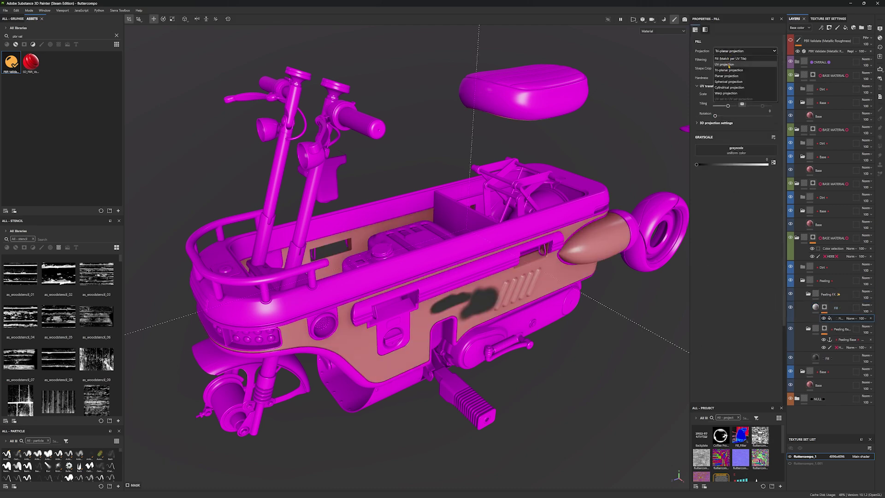
pyautogui.click(737, 54)
pyautogui.click(737, 142)
pyautogui.click(782, 145)
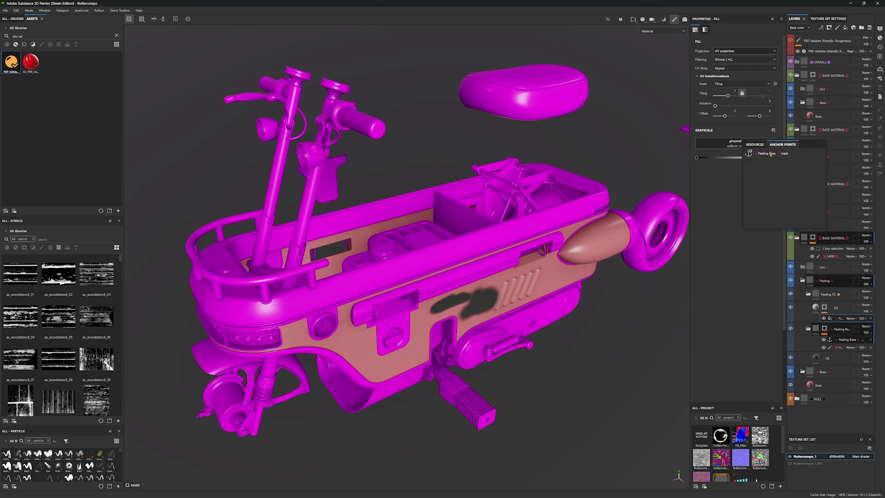
pyautogui.click(770, 155)
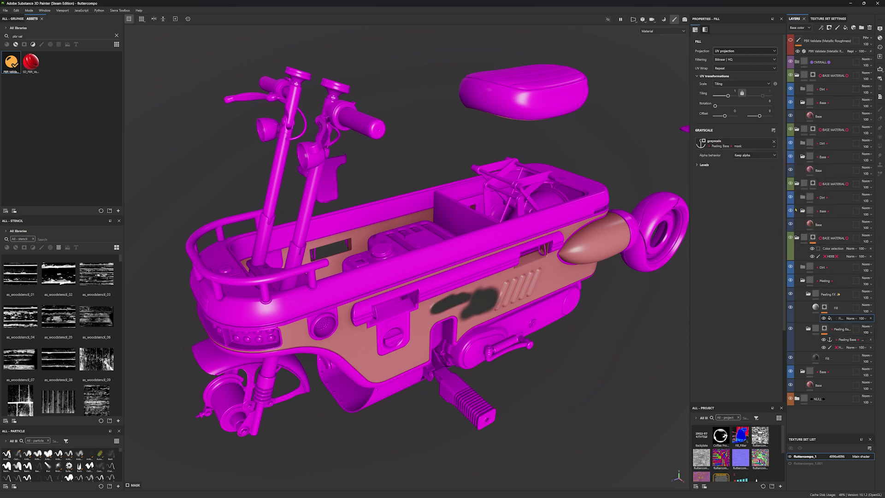
# - Duplicate the anchor fill effect in the mask and set the upper copy's blending mode to Subtract
pyautogui.keyDown('alt'); pyautogui.click(824, 307); pyautogui.keyUp('alt')
pyautogui.hotkey('ctrl', 'd')
pyautogui.click(855, 319)
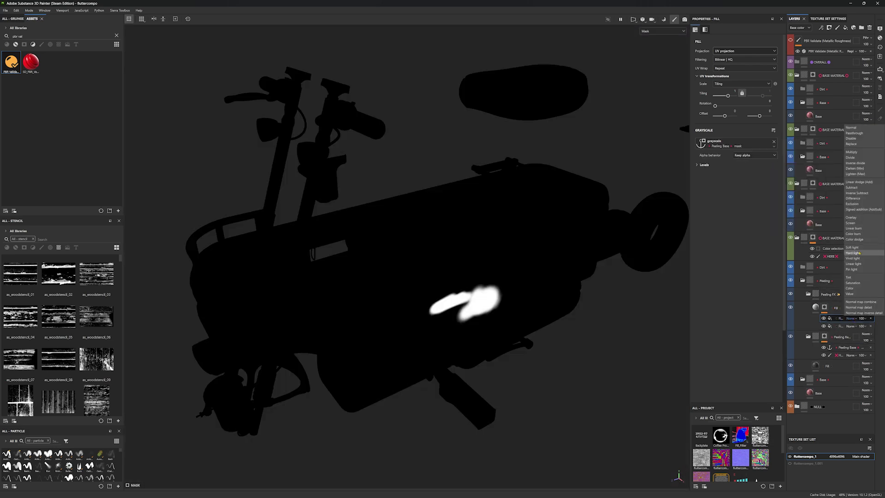
pyautogui.click(866, 297)
# - Add a Warp filter directly above the lower fill effect in the height layer's mask
pyautogui.click(842, 326)
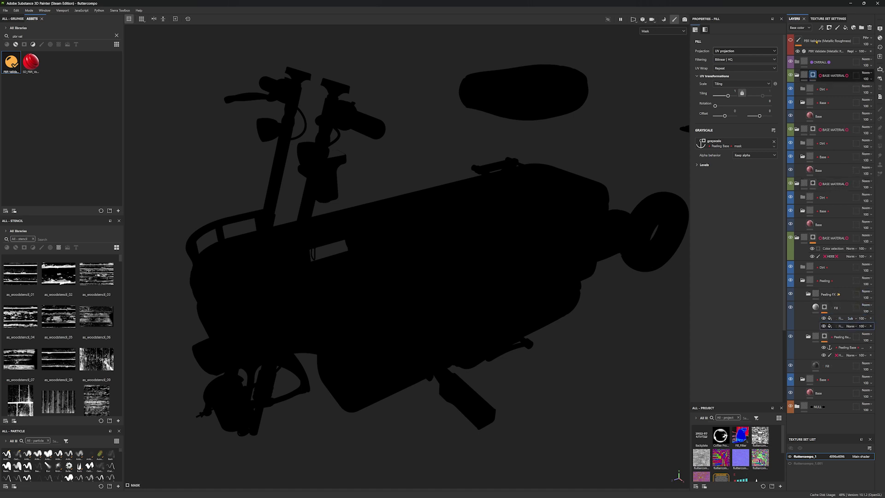
pyautogui.click(821, 27)
pyautogui.click(836, 68)
pyautogui.click(766, 46)
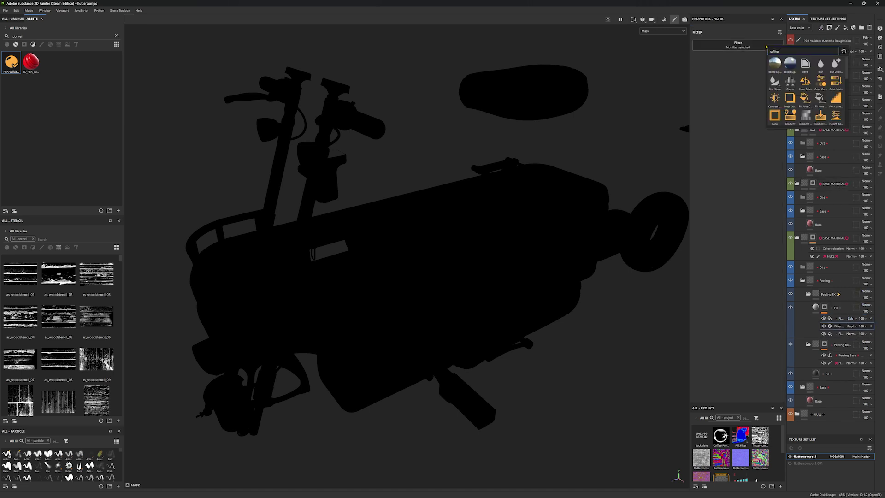
pyautogui.write('warp')
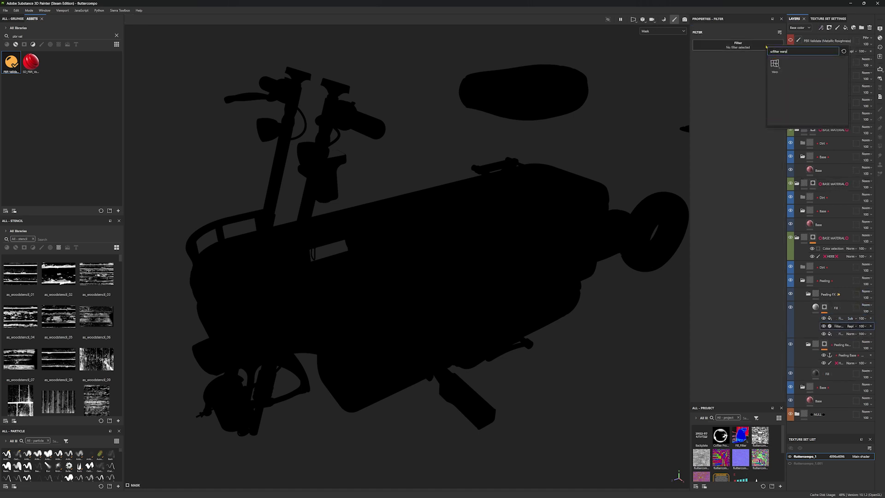
pyautogui.press('Return')
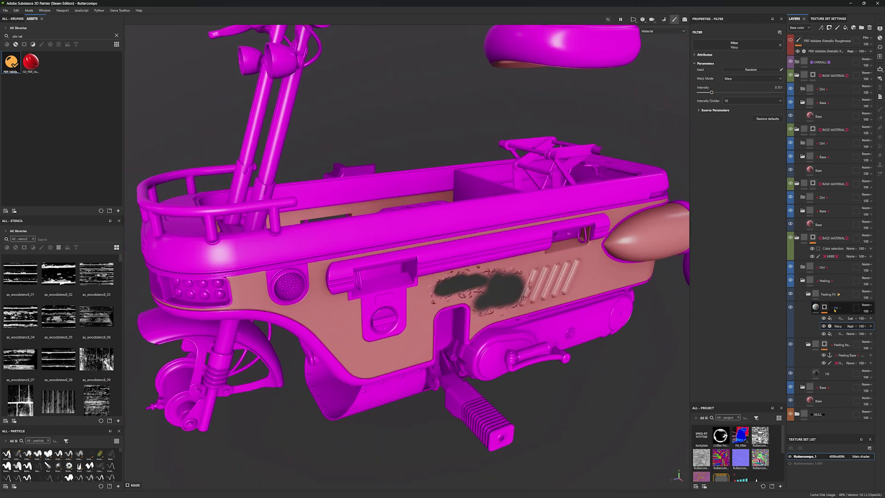
# - Rename the height fill layer as Peeling Height
pyautogui.doubleClick(837, 308)
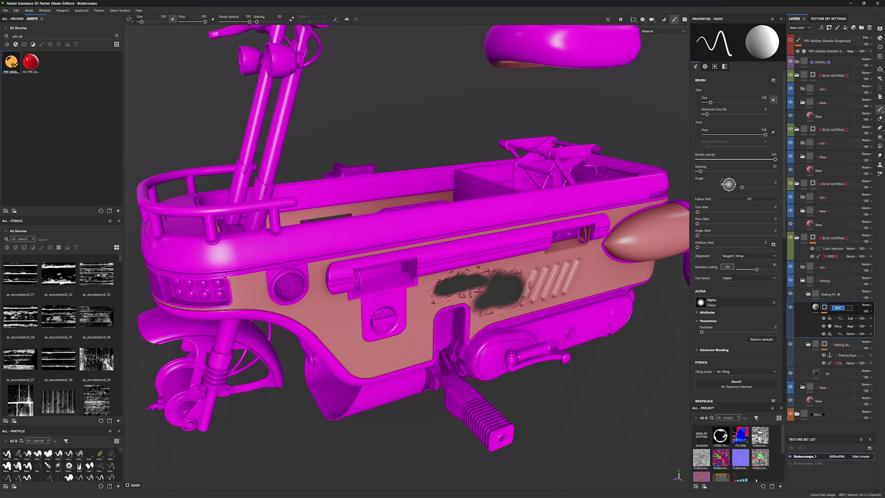
pyautogui.write('H')
pyautogui.write('eeling Heigh')
pyautogui.press('super+period')
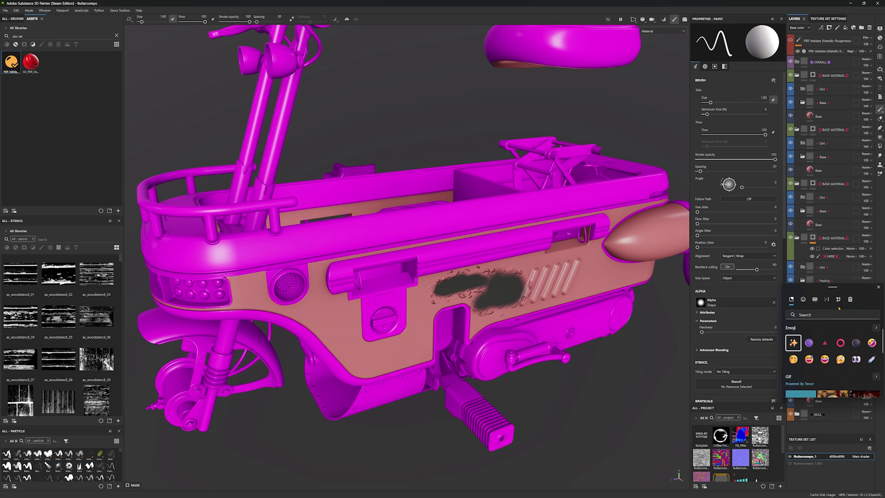
pyautogui.press('Escape')
pyautogui.click(833, 295)
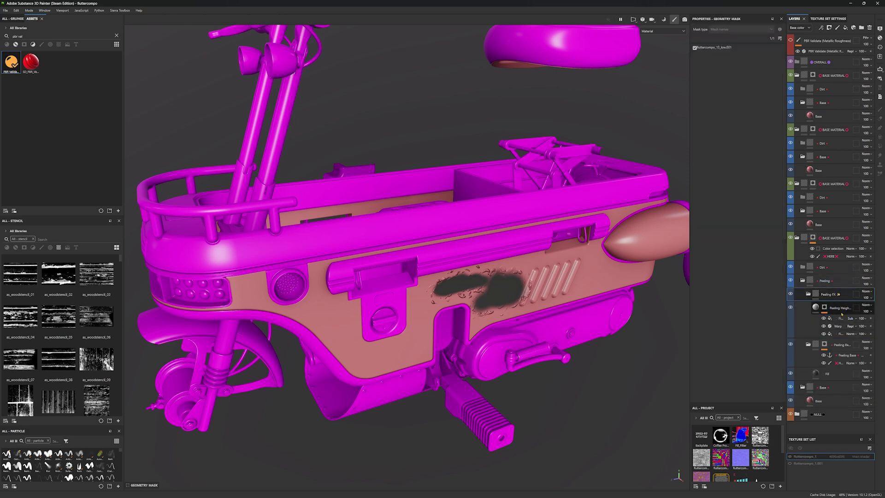
# - Delete the Peeling folder together with its subfolders
pyautogui.click(830, 283)
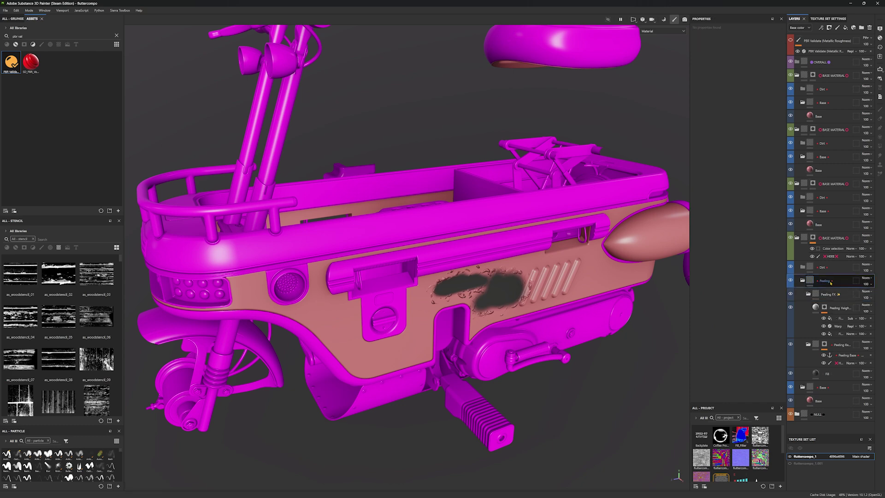
pyautogui.keyDown('shift'); pyautogui.click(841, 345); pyautogui.keyUp('shift')
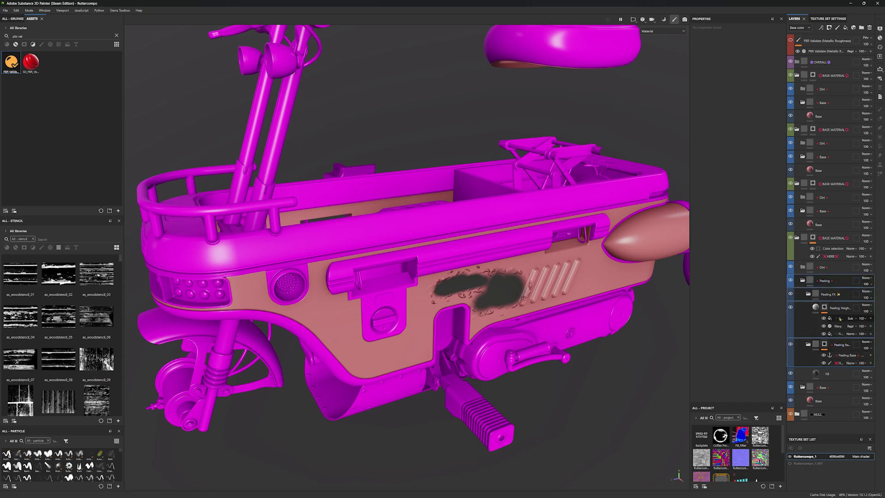
pyautogui.press('Delete')
# - Remove the HERE paint effect and the color selection from the lowest BASE MATERIAL folder's mask
pyautogui.click(824, 257)
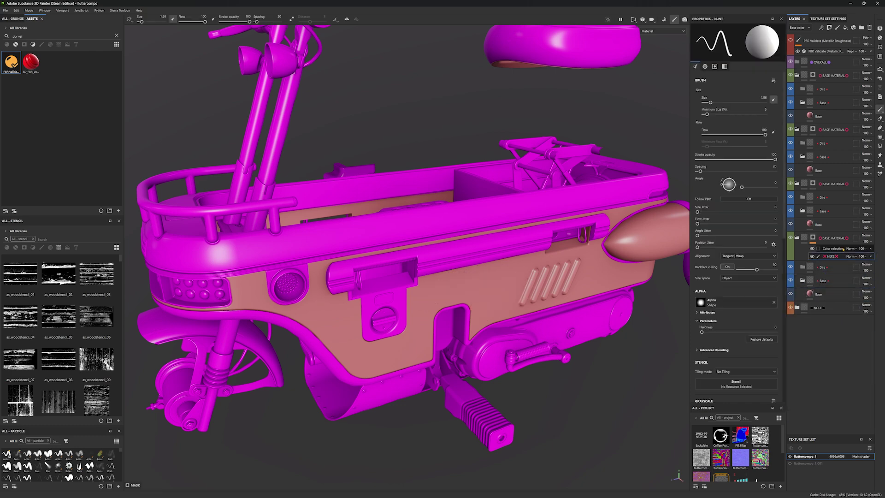
pyautogui.press('Delete')
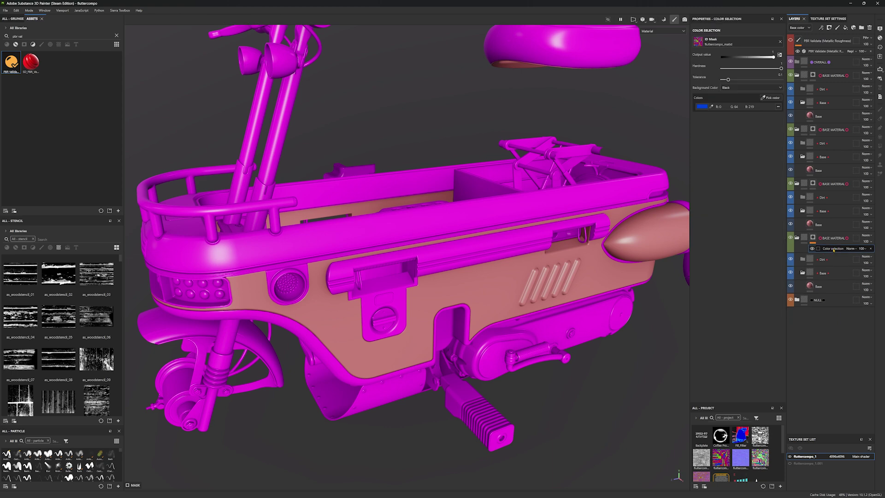
pyautogui.press('Delete')
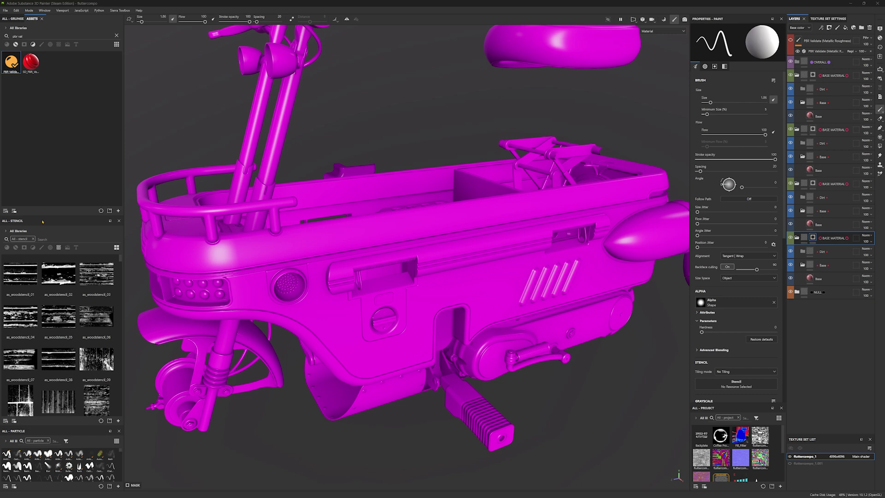
# - Create a folder above the layer stack and move all layers from PBR Validate down to NULL into it
pyautogui.click(840, 39)
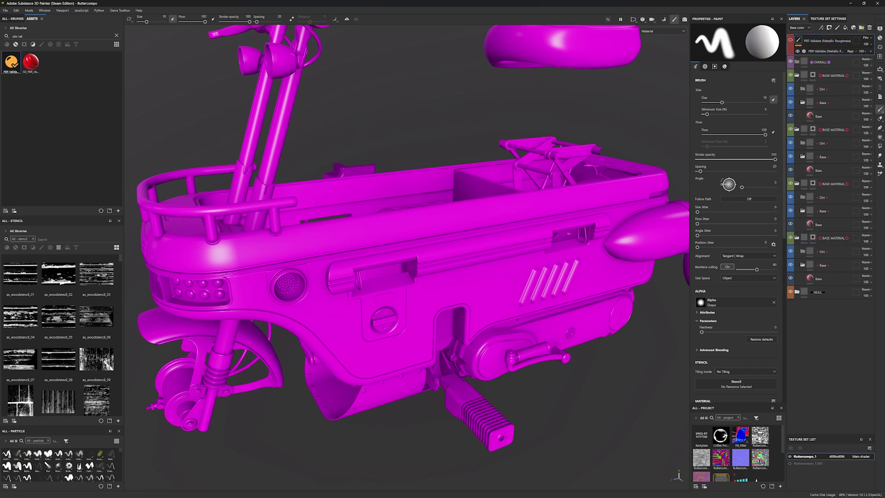
pyautogui.click(861, 28)
pyautogui.click(823, 53)
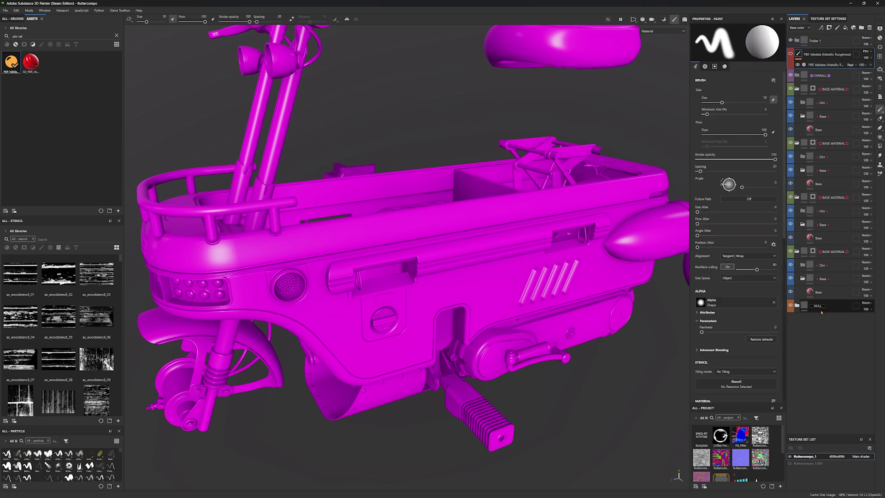
pyautogui.keyDown('shift'); pyautogui.click(818, 305); pyautogui.keyUp('shift')
pyautogui.moveTo(816, 54); pyautogui.dragTo(823, 41)
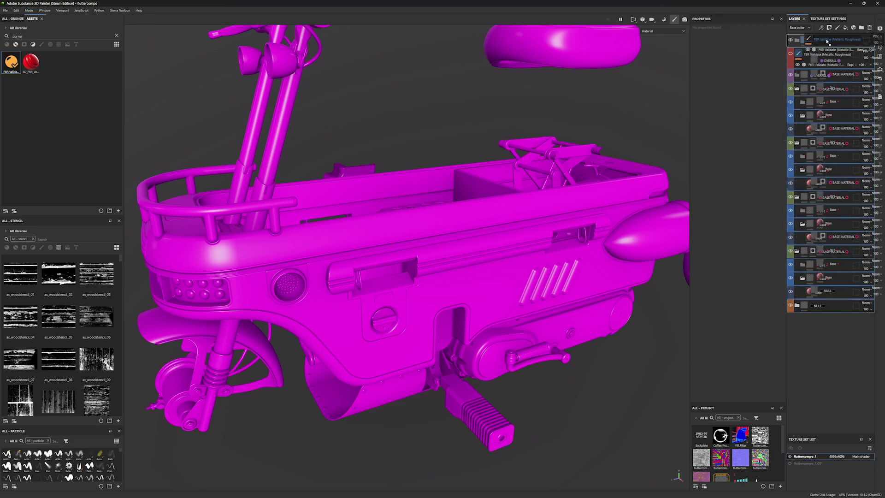
# - Rename the new enclosing folder as Base_Setup
pyautogui.doubleClick(823, 40)
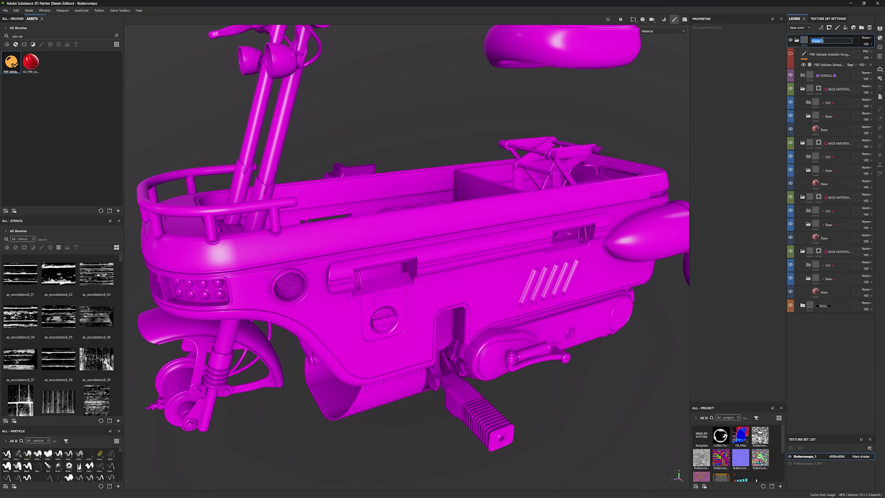
pyautogui.write('Base_Setup')
pyautogui.press('Return')
# - Color-code the Base_Setup folder yellow
pyautogui.rightClick(817, 41)
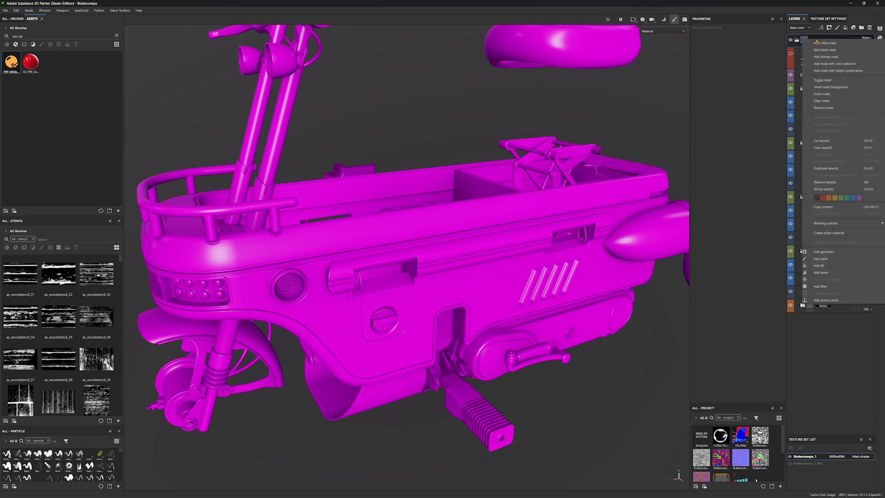
pyautogui.click(858, 197)
pyautogui.rightClick(816, 41)
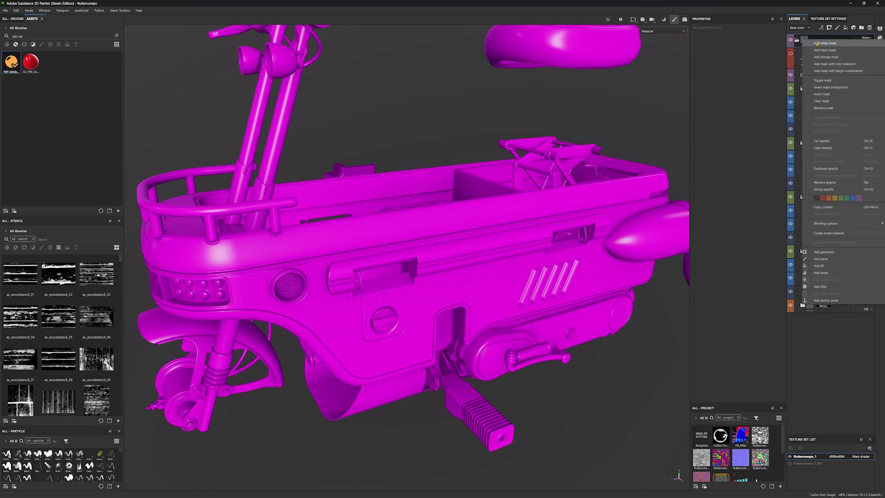
pyautogui.click(834, 198)
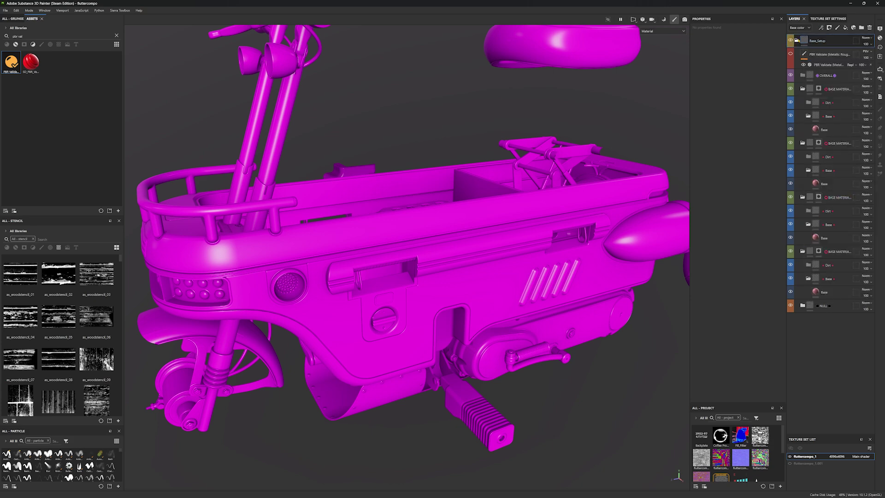
# - Create a smart material from the Base_Setup folder
pyautogui.click(827, 43)
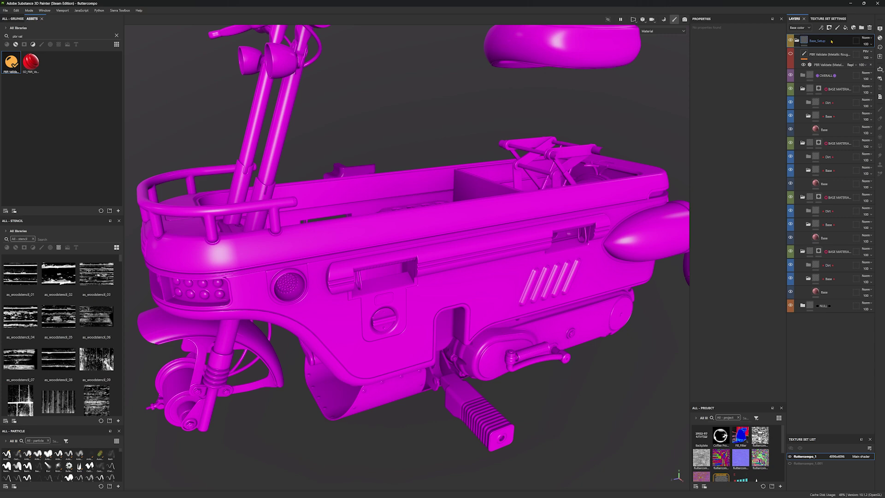
pyautogui.rightClick(832, 41)
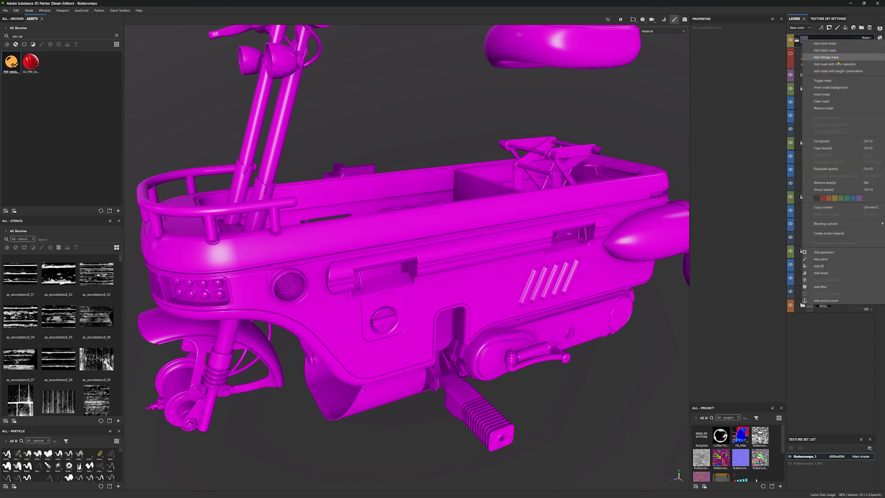
pyautogui.click(840, 234)
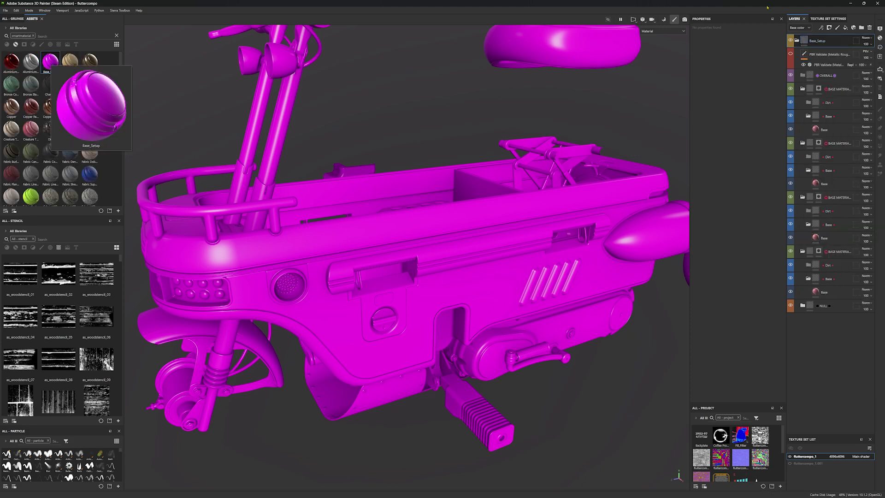
# - Move all layers out of the Base_Setup folder to the top level of the stack and delete the emptied folder
pyautogui.keyDown('shift'); pyautogui.click(832, 304); pyautogui.keyUp('shift')
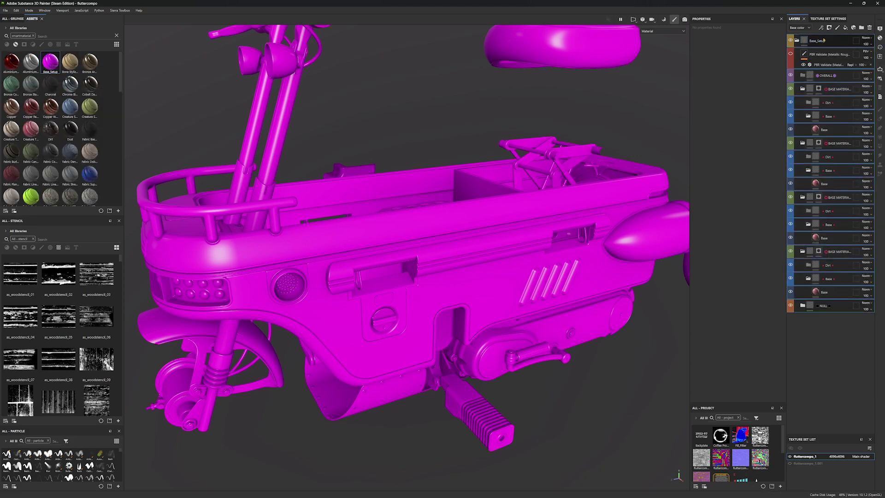
pyautogui.press('Delete')
pyautogui.moveTo(109, 116); pyautogui.dragTo(838, 40)
pyautogui.click(832, 54)
pyautogui.keyDown('shift'); pyautogui.click(809, 303); pyautogui.keyUp('shift')
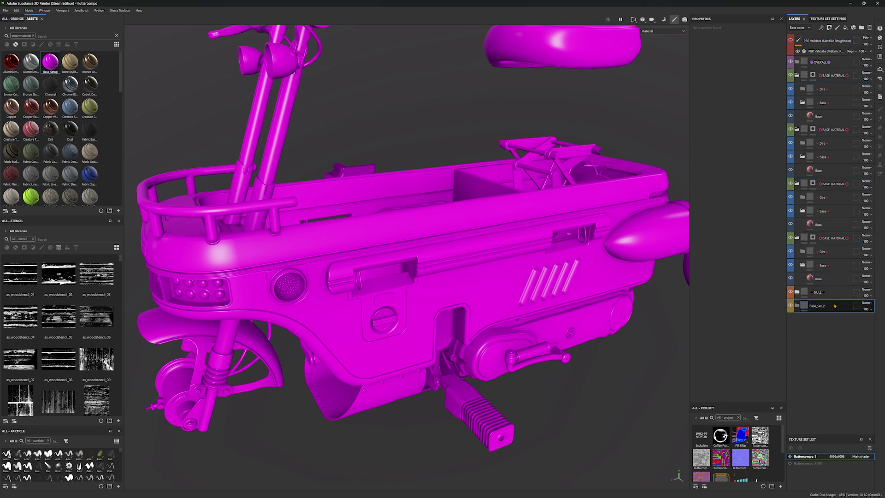
pyautogui.press('Delete')
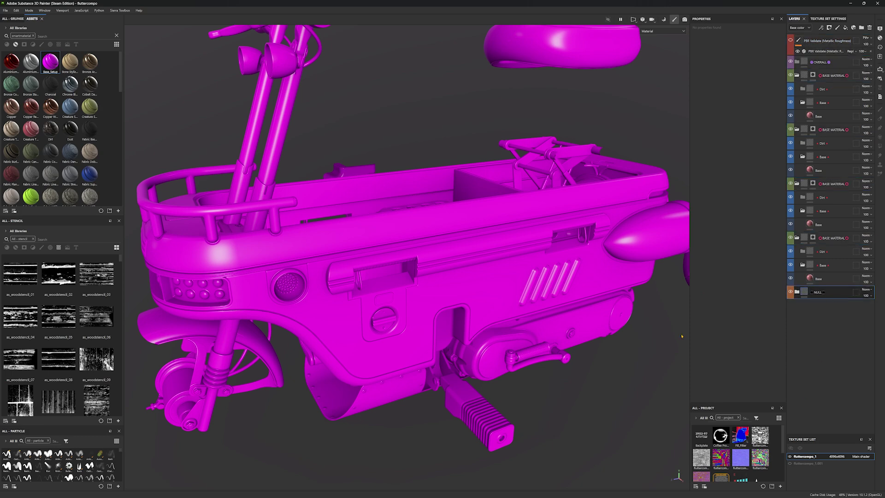